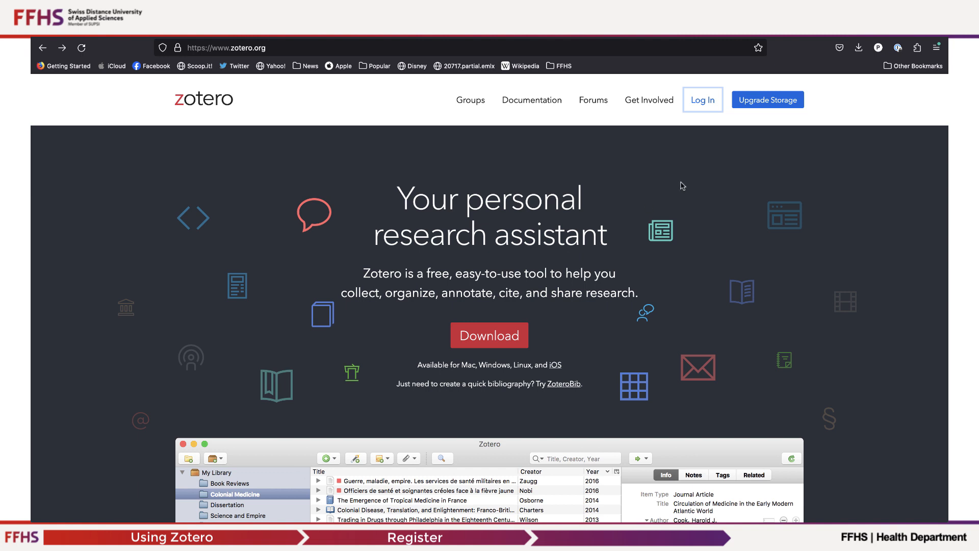
Open the Zotero login page and follow the link to register for a free account.
{"action": "left_click", "coordinate": [706, 103]}
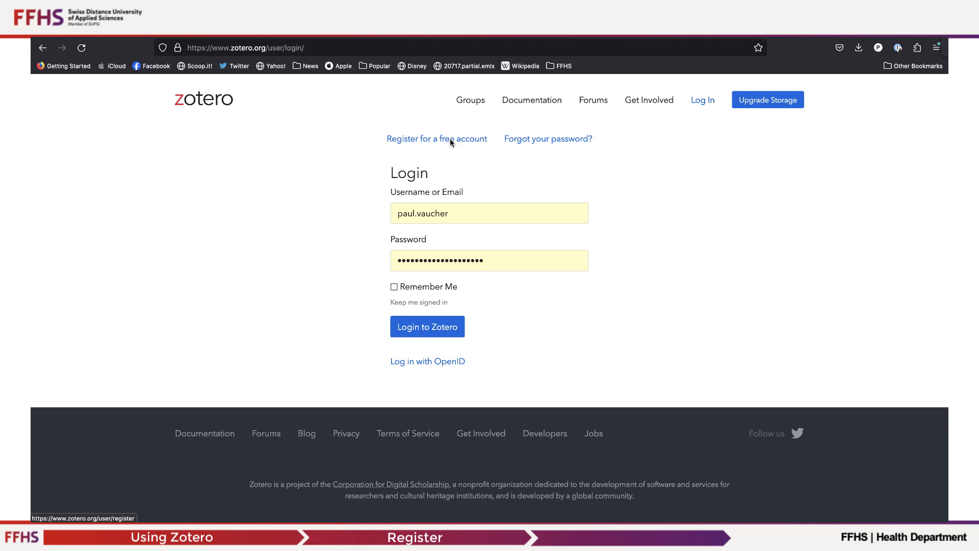
{"action": "left_click", "coordinate": [449, 138]}
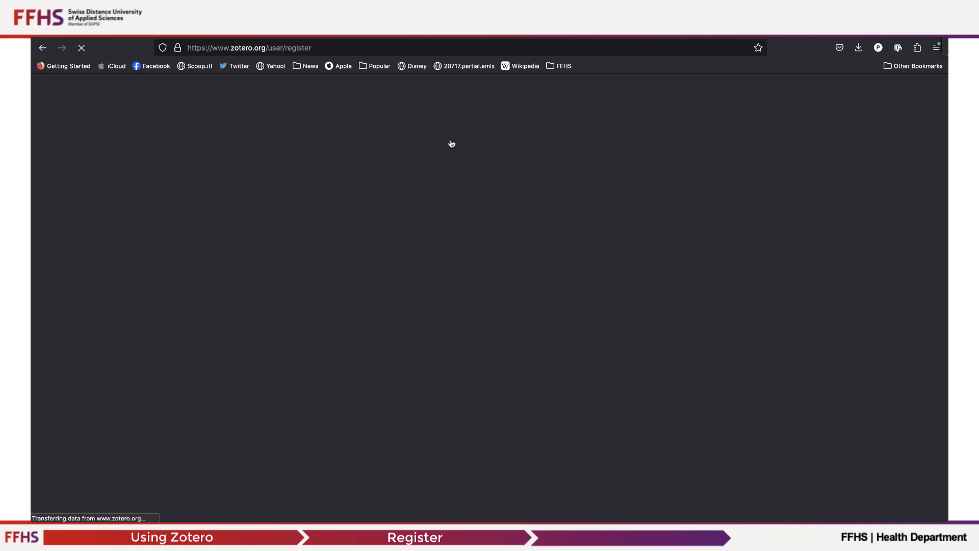
{"action": "scroll", "coordinate": [635, 364], "scroll_direction": "down", "scroll_amount": 3}
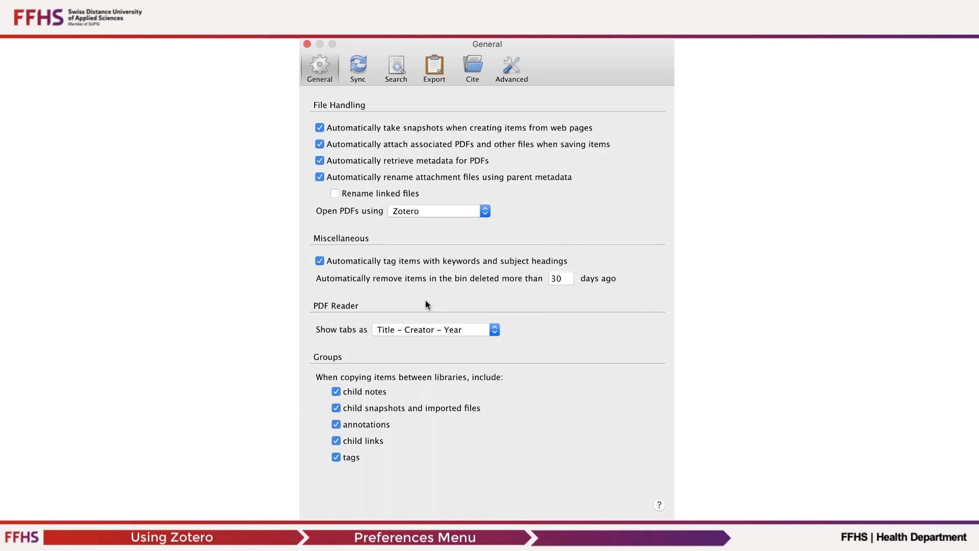
Browse the Sync, Search and Export panes of the Zotero preferences.
{"action": "left_click", "coordinate": [358, 68]}
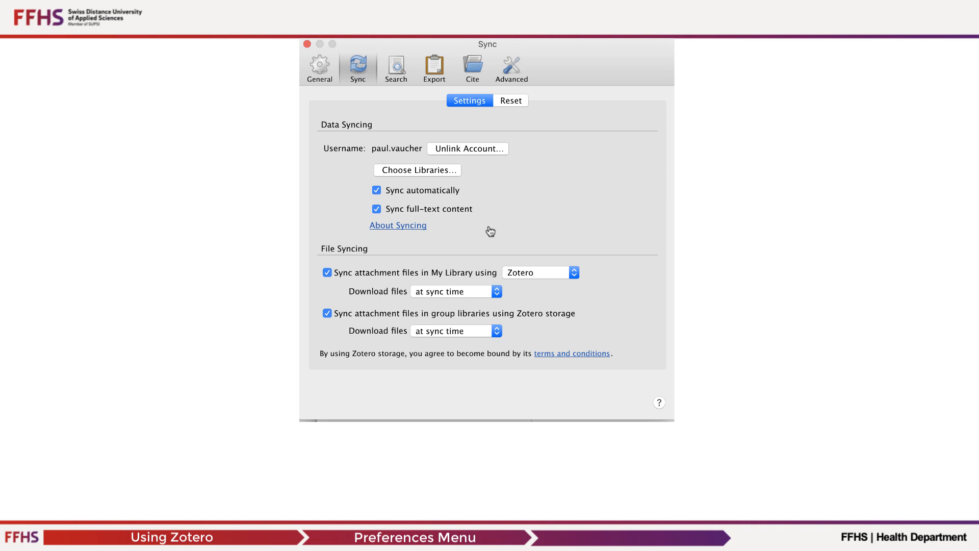
{"action": "left_click", "coordinate": [396, 66]}
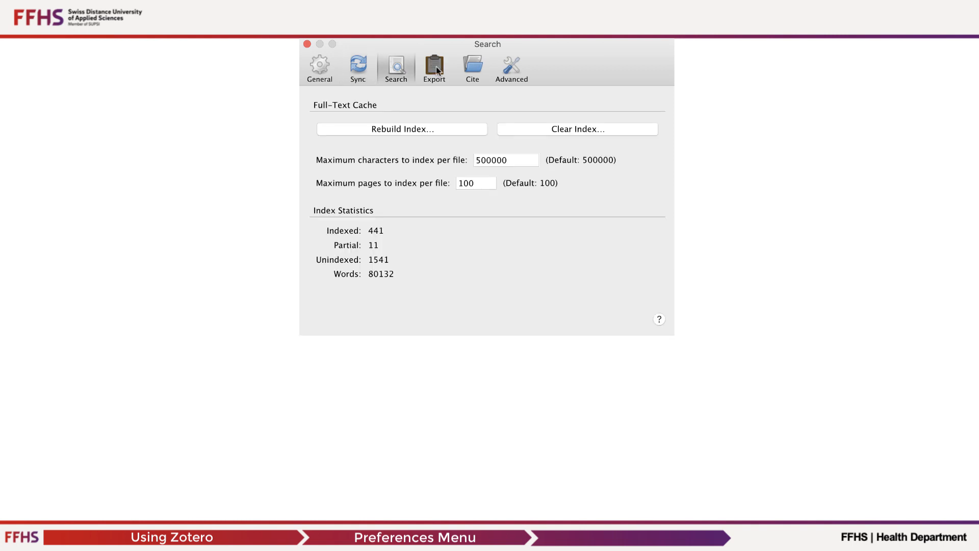
{"action": "left_click", "coordinate": [436, 67]}
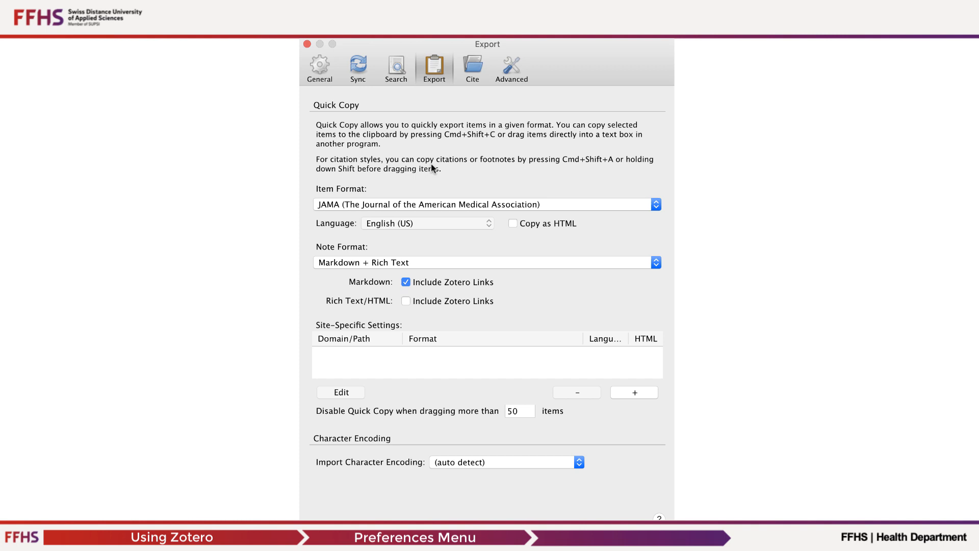
Open the Quick Copy item format list and keep JAMA (The Journal of the American Medical Association) selected.
{"action": "left_click", "coordinate": [656, 204]}
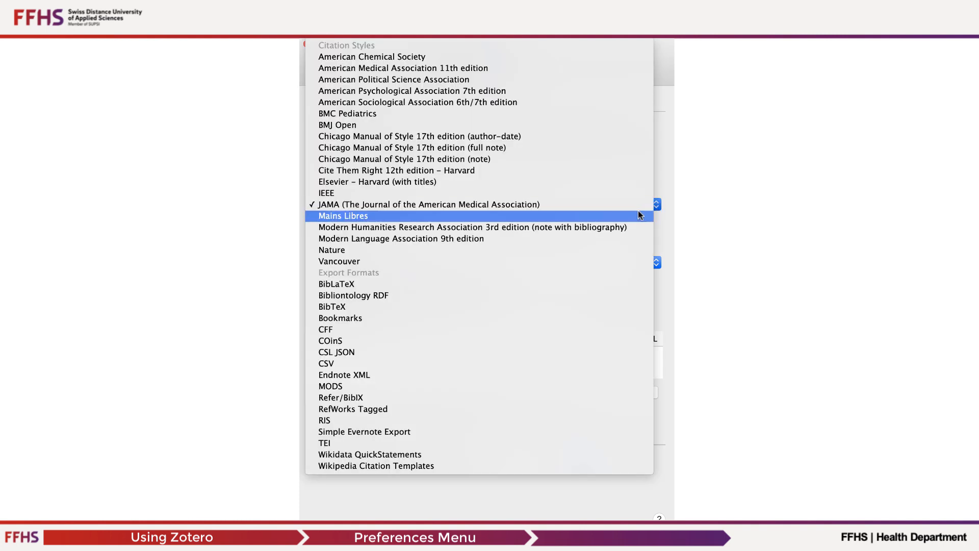
{"action": "left_click", "coordinate": [550, 205]}
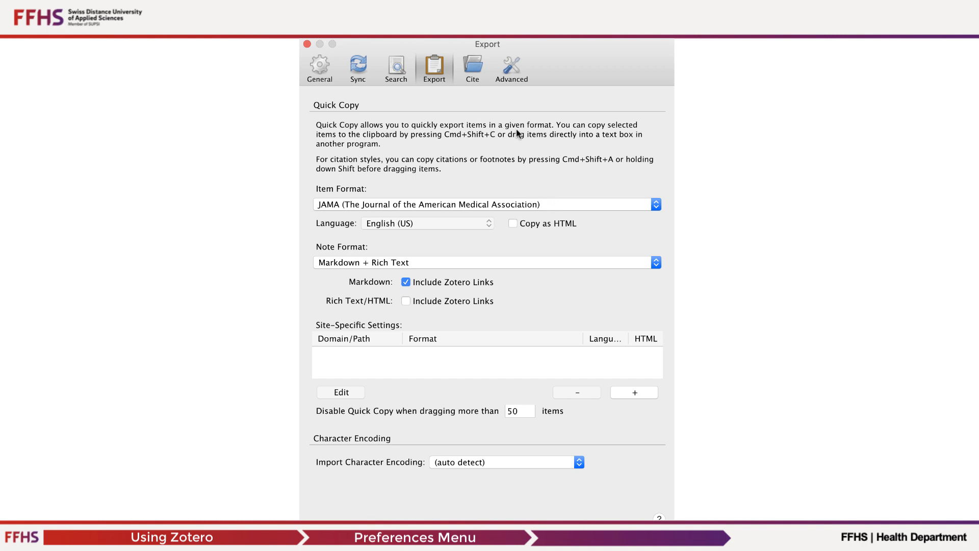
Review the Cite preferences, scrolling the style manager list and opening the Word Processors settings.
{"action": "left_click", "coordinate": [473, 69]}
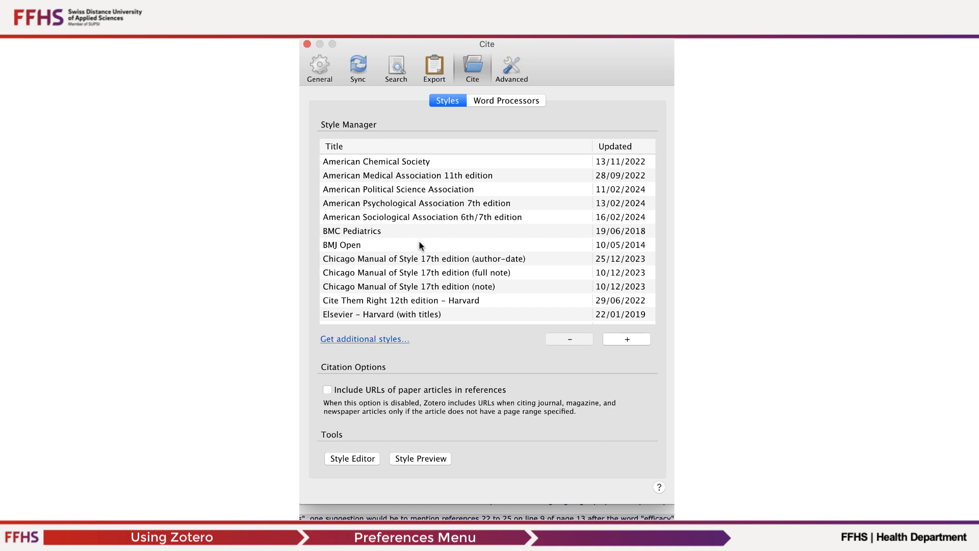
{"action": "scroll", "coordinate": [418, 241], "scroll_direction": "down", "scroll_amount": 2}
{"action": "scroll", "coordinate": [388, 268], "scroll_direction": "up", "scroll_amount": 2}
{"action": "left_click", "coordinate": [508, 103]}
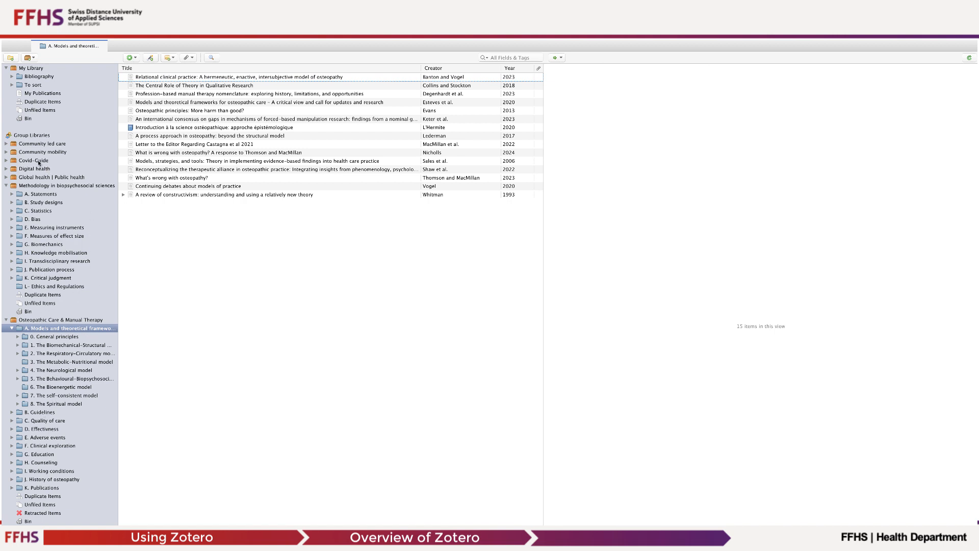
Browse the group libraries, opening the Osteopathic Care & Manual Therapy collection A. Models and theoretical frameworks and an item.
{"action": "left_click", "coordinate": [34, 186]}
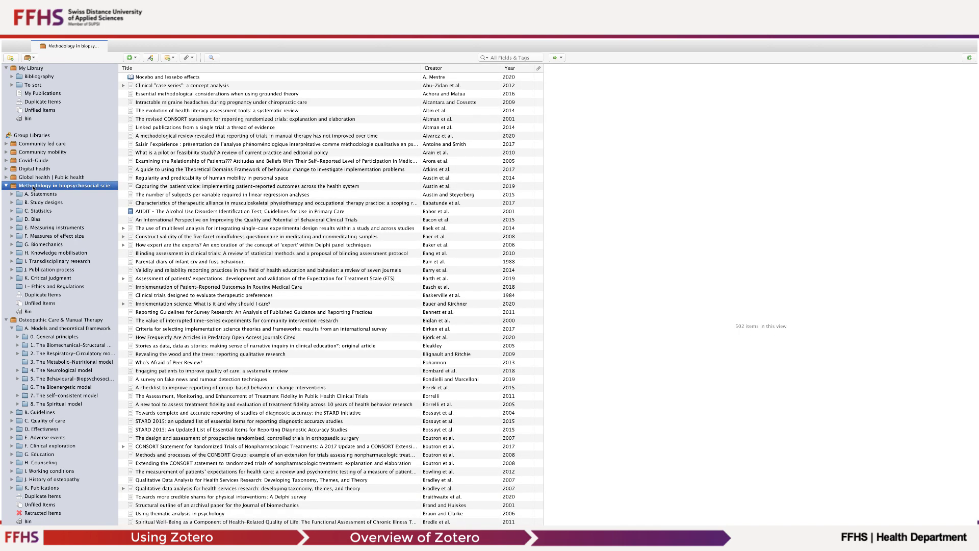
{"action": "left_click", "coordinate": [34, 320]}
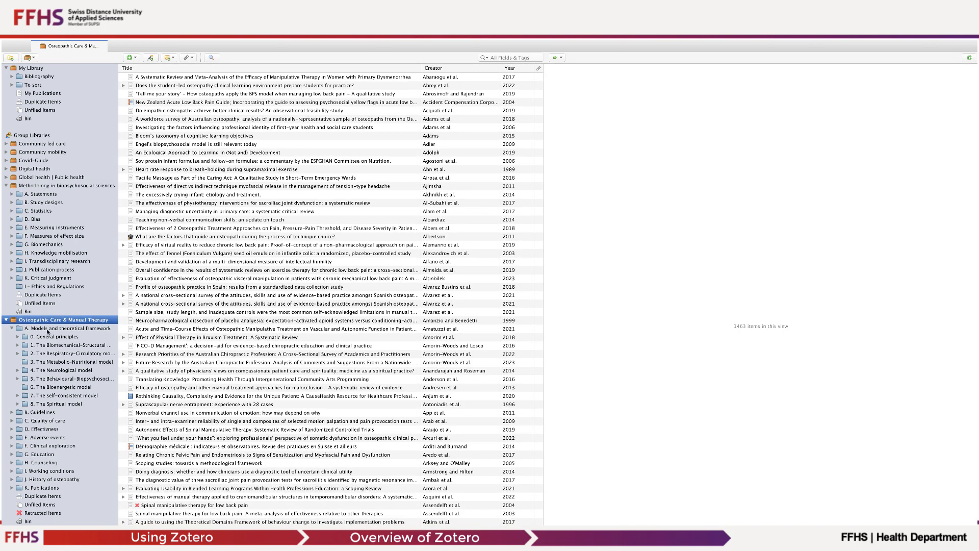
{"action": "left_click", "coordinate": [48, 328]}
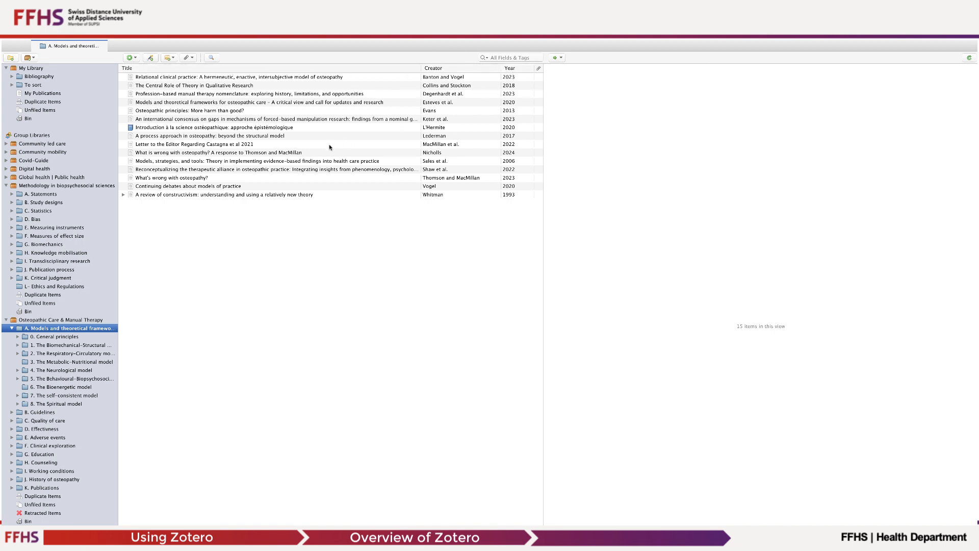
{"action": "left_click", "coordinate": [185, 77]}
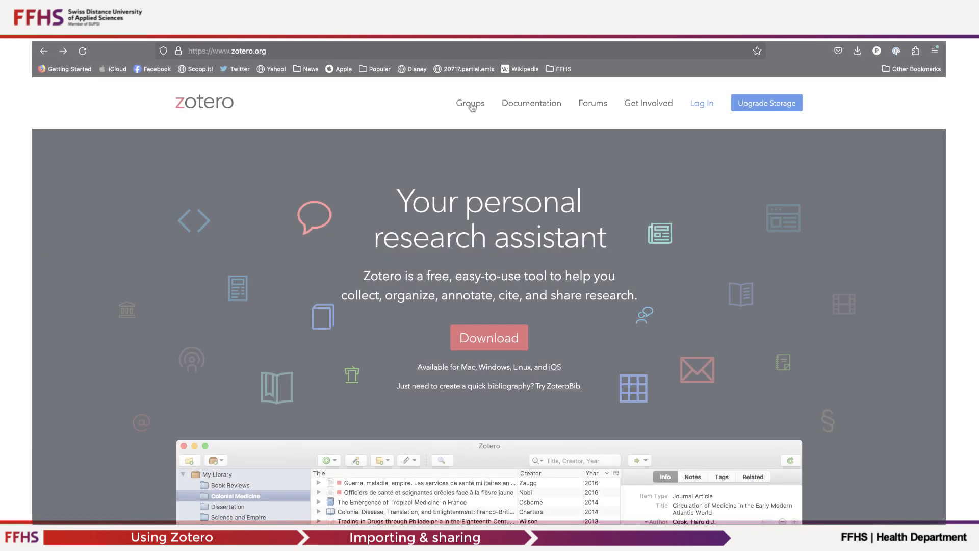
Search the Zotero groups website for "Osteopathic Care".
{"action": "left_click", "coordinate": [471, 104]}
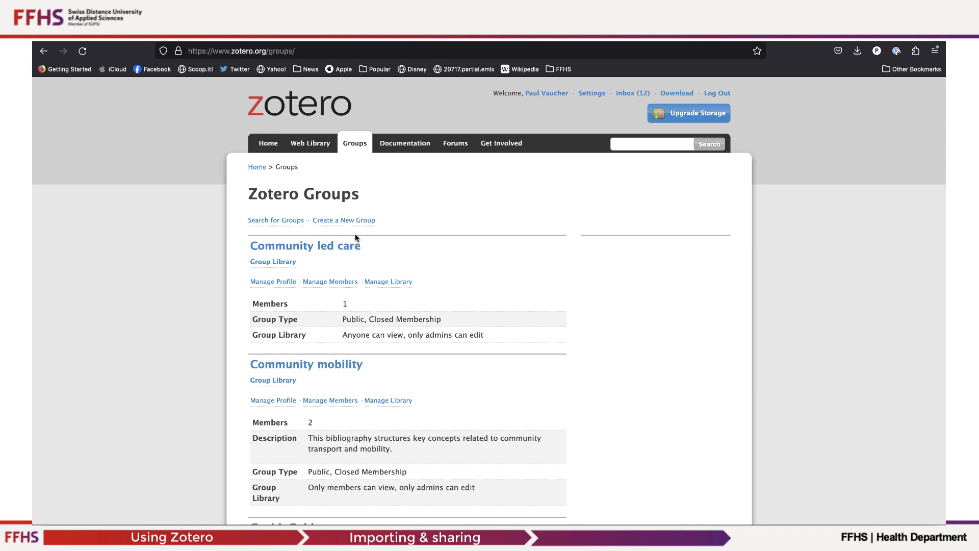
{"action": "left_click", "coordinate": [276, 221]}
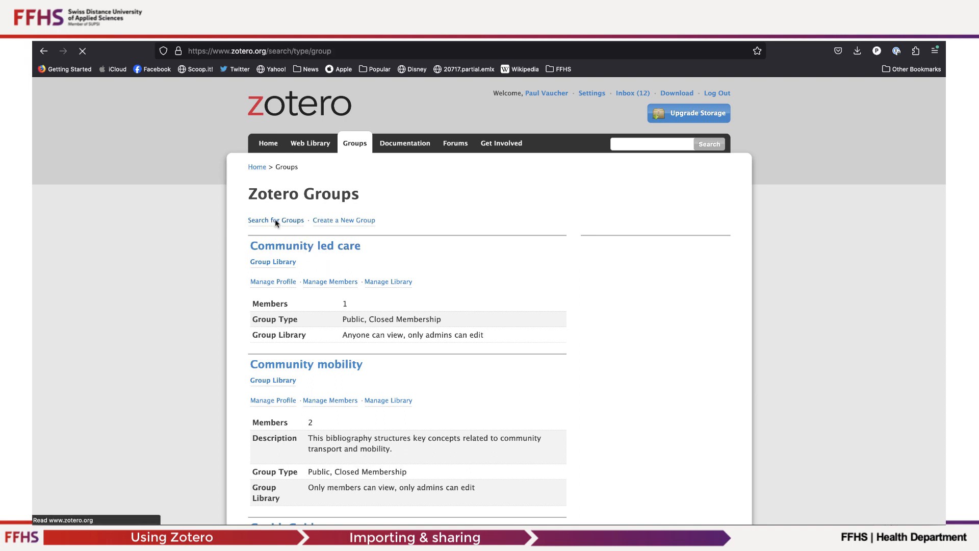
{"action": "left_click", "coordinate": [417, 188]}
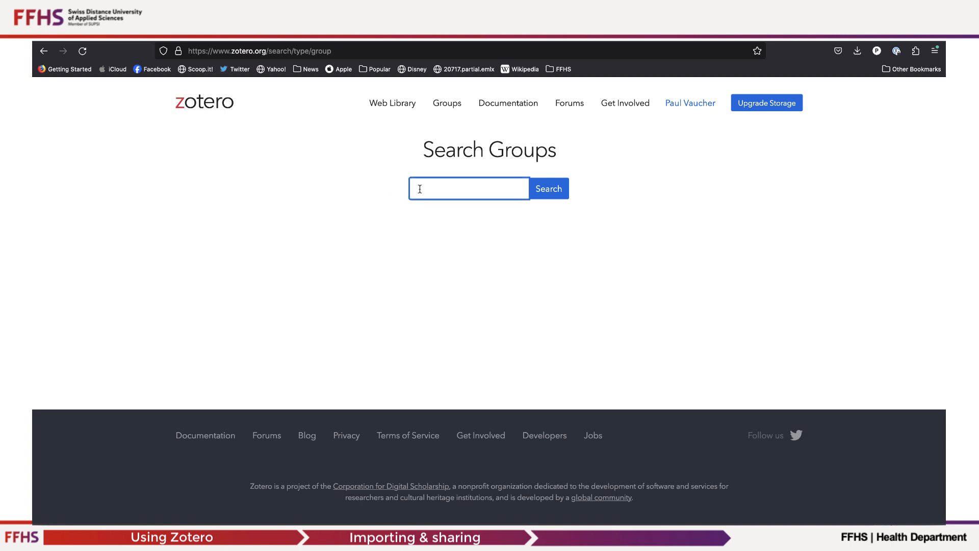
{"action": "type", "text": "\"Osteopathic Care\""}
{"action": "left_click", "coordinate": [549, 190]}
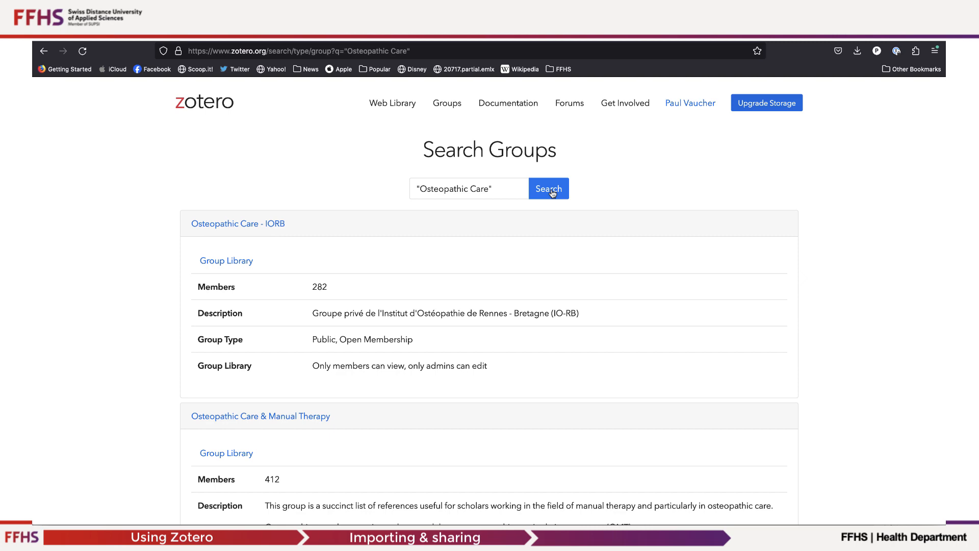
Open the Osteopathic Care & Manual Therapy group page and examine its recently added items and description.
{"action": "scroll", "coordinate": [438, 290], "scroll_direction": "down", "scroll_amount": 4}
{"action": "scroll", "coordinate": [439, 288], "scroll_direction": "up", "scroll_amount": 2}
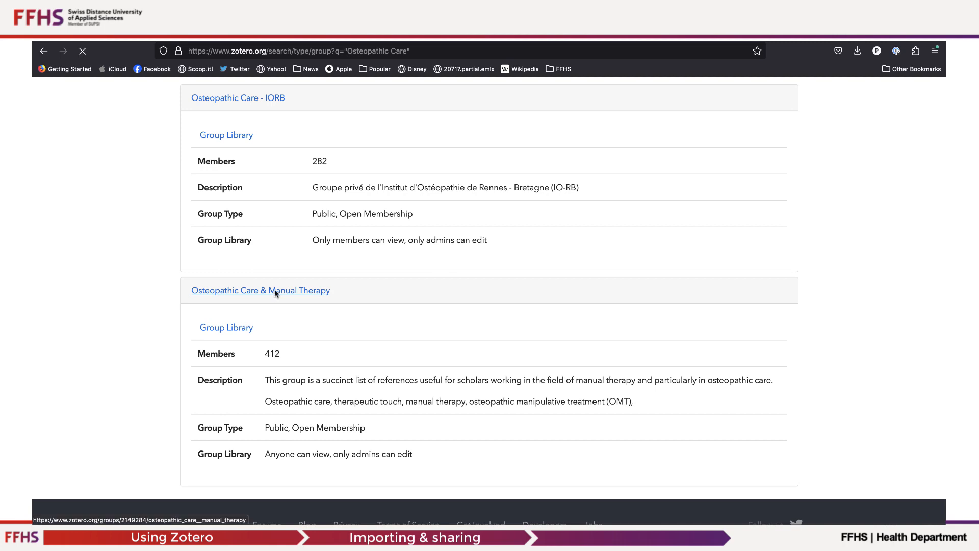
{"action": "left_click", "coordinate": [275, 291]}
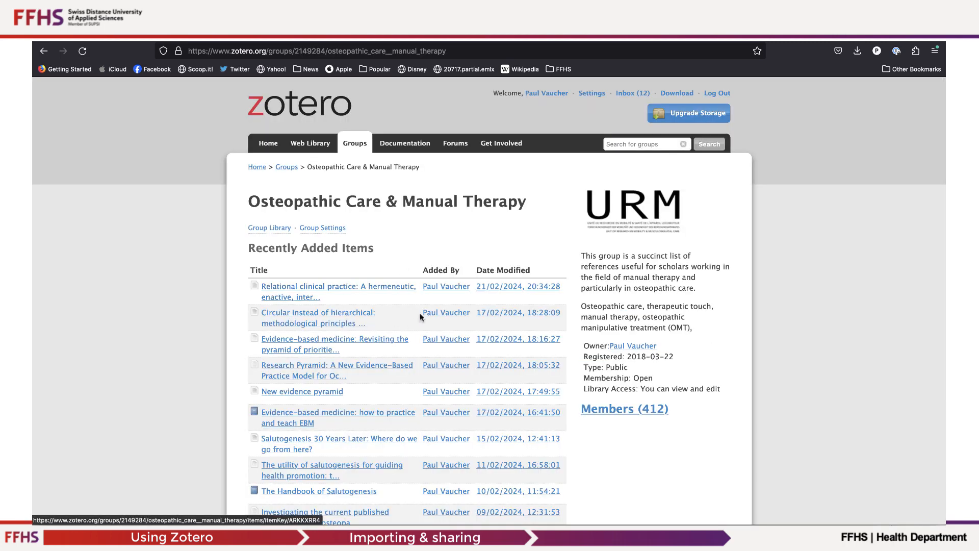
{"action": "scroll", "coordinate": [344, 326], "scroll_direction": "down", "scroll_amount": 1}
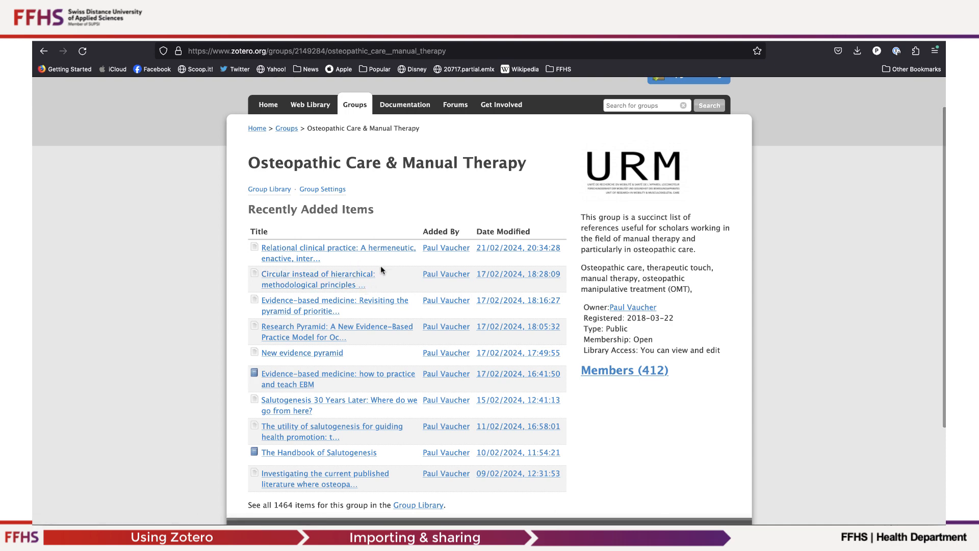
{"action": "scroll", "coordinate": [381, 269], "scroll_direction": "up", "scroll_amount": 1}
{"action": "scroll", "coordinate": [380, 265], "scroll_direction": "down", "scroll_amount": 1}
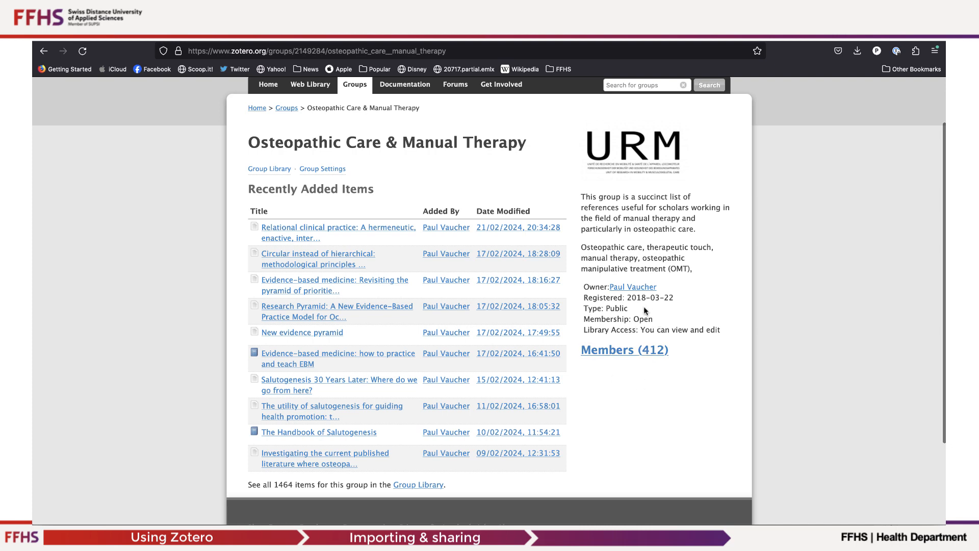
{"action": "scroll", "coordinate": [623, 322], "scroll_direction": "up", "scroll_amount": 1}
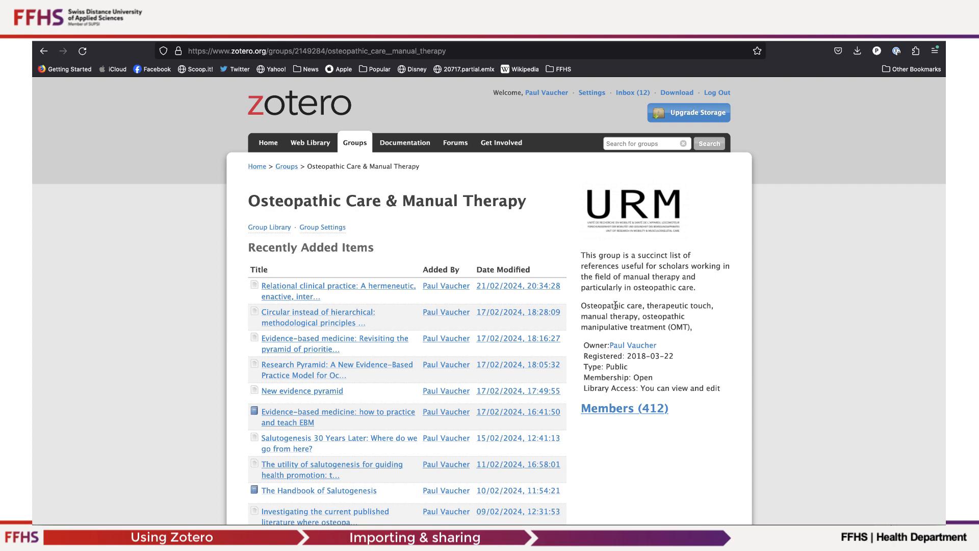
{"action": "scroll", "coordinate": [615, 305], "scroll_direction": "down", "scroll_amount": 1}
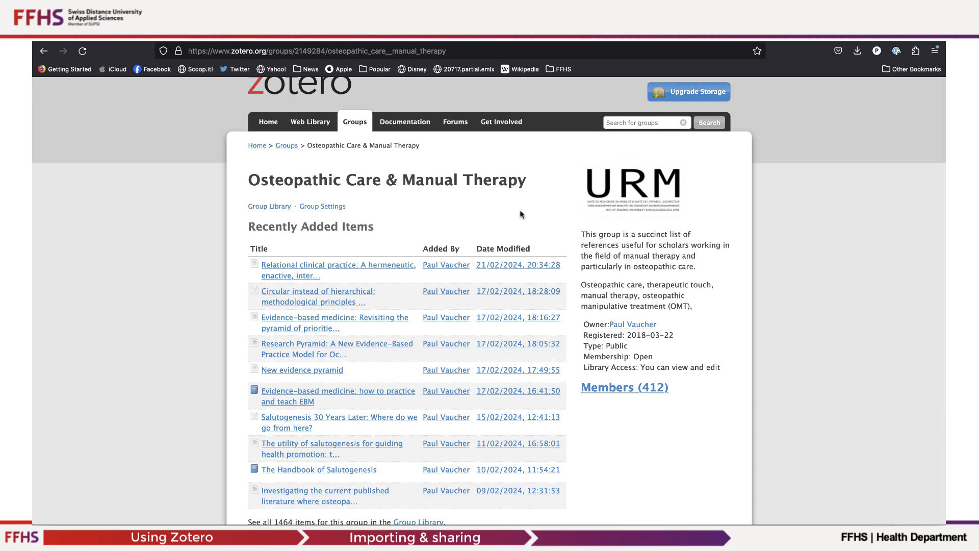
Create a new group named KritReflecOsteop with Private Membership.
{"action": "left_click", "coordinate": [284, 146]}
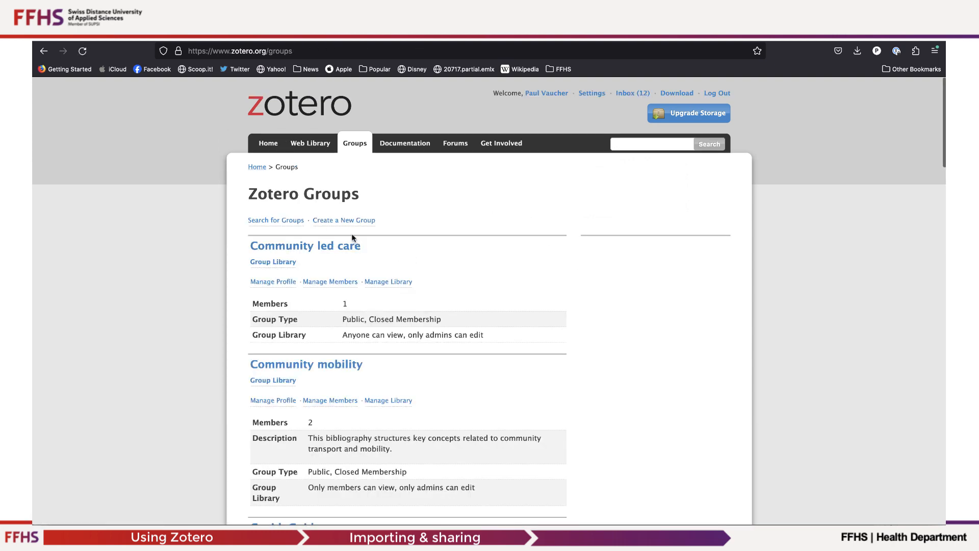
{"action": "left_click", "coordinate": [340, 220]}
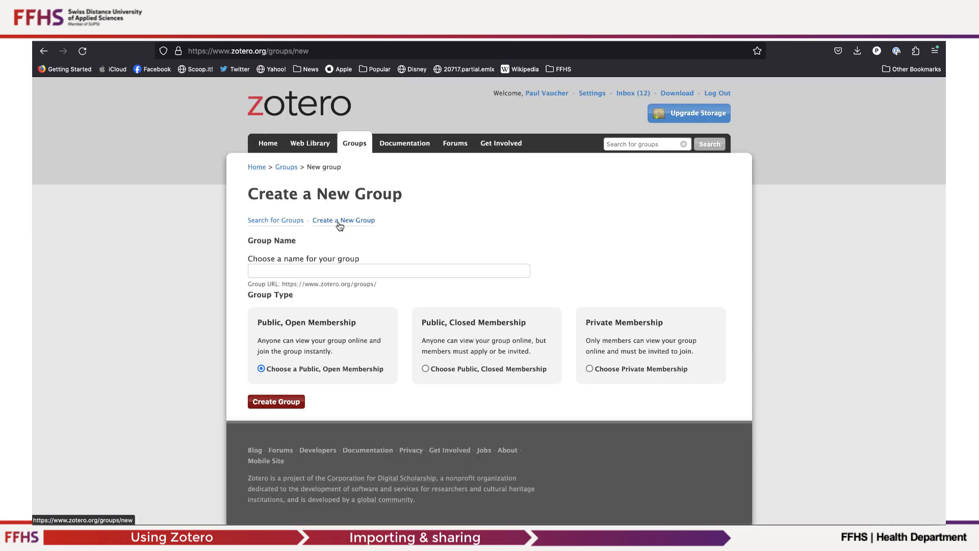
{"action": "left_click", "coordinate": [273, 270]}
{"action": "key", "text": "super+v"}
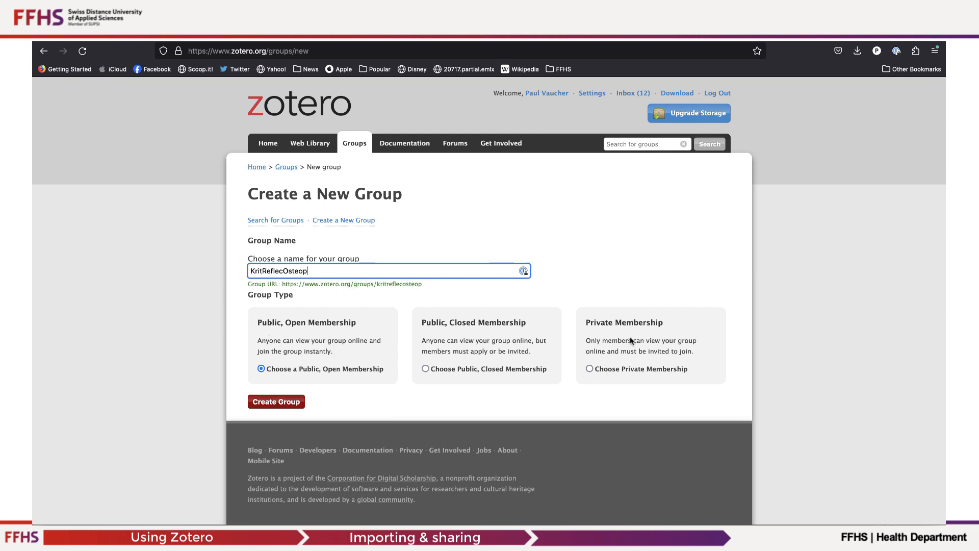
{"action": "left_click", "coordinate": [590, 368]}
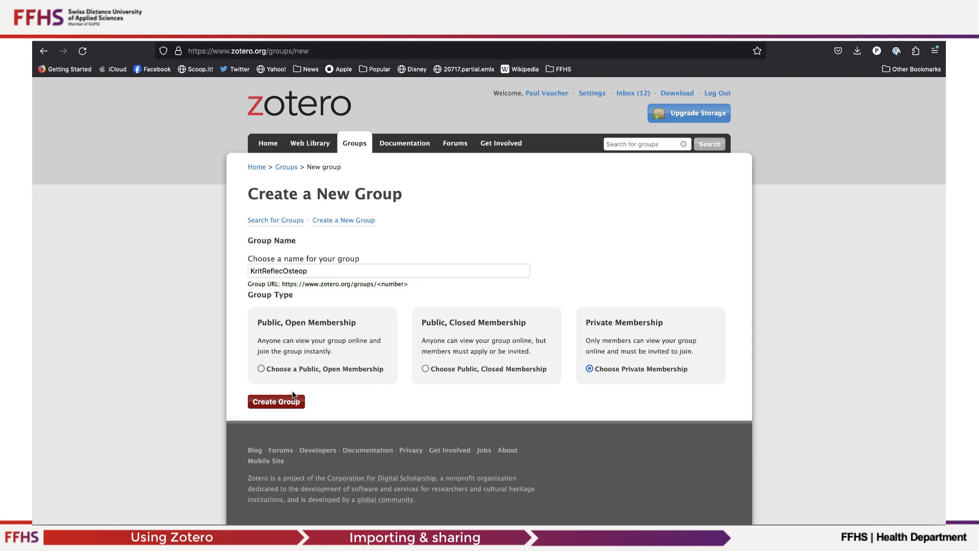
{"action": "left_click", "coordinate": [282, 403]}
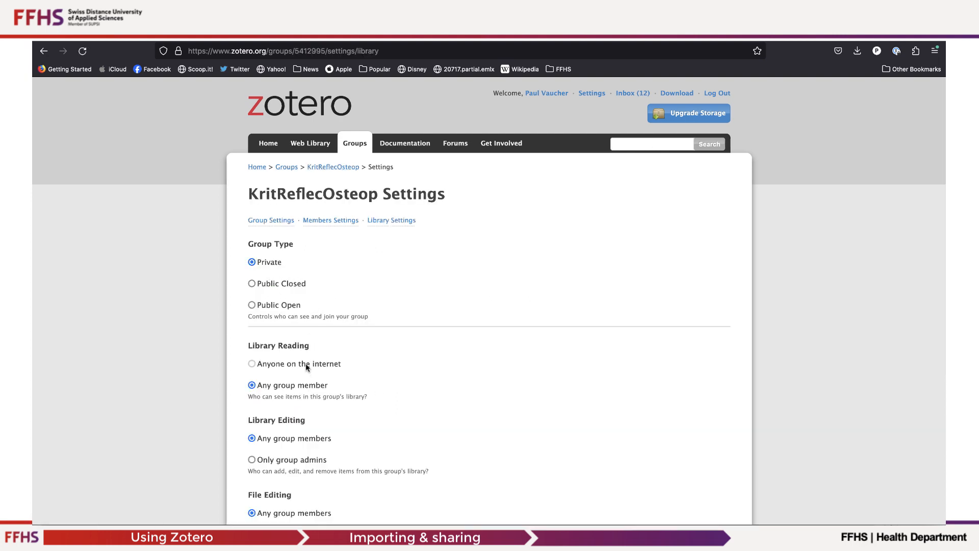
Save the new group's library settings with any group member able to read and edit.
{"action": "scroll", "coordinate": [312, 385], "scroll_direction": "down", "scroll_amount": 3}
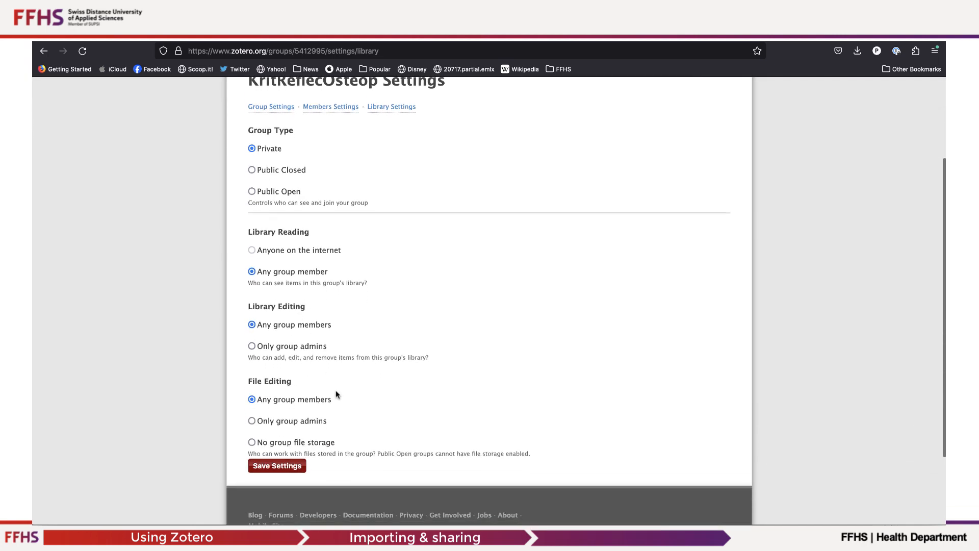
{"action": "scroll", "coordinate": [339, 395], "scroll_direction": "down", "scroll_amount": 2}
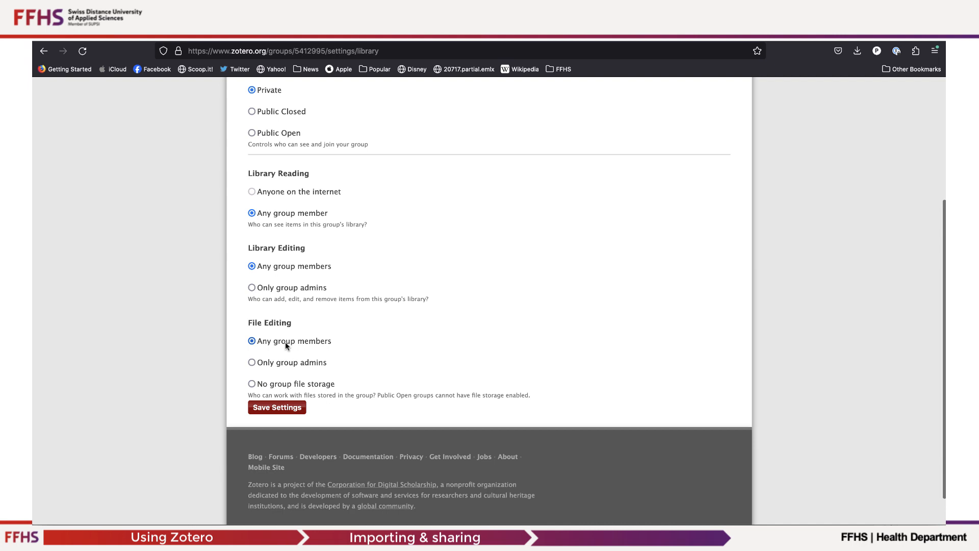
{"action": "left_click", "coordinate": [284, 411]}
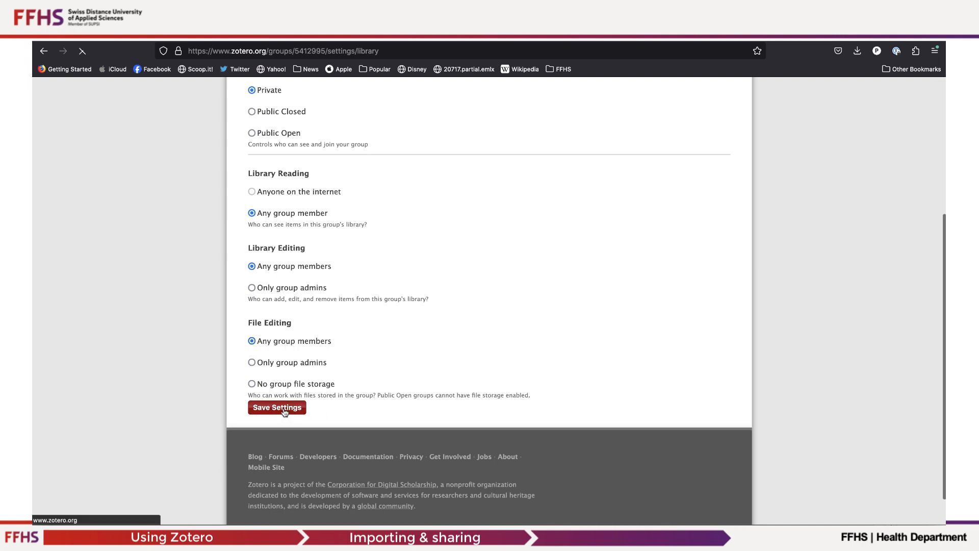
Open the KritReflecOsteop group page, then its group settings and members settings.
{"action": "left_click", "coordinate": [327, 166]}
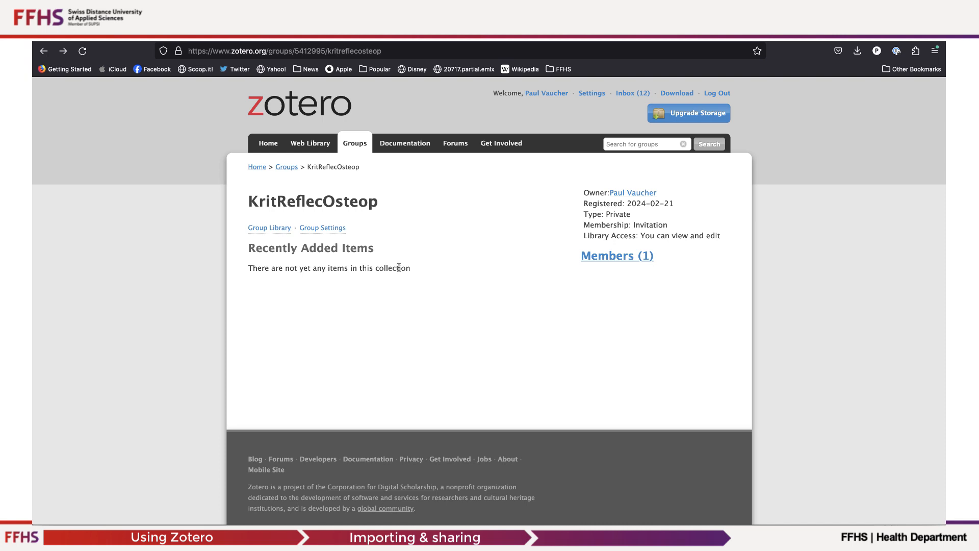
{"action": "left_click", "coordinate": [308, 227]}
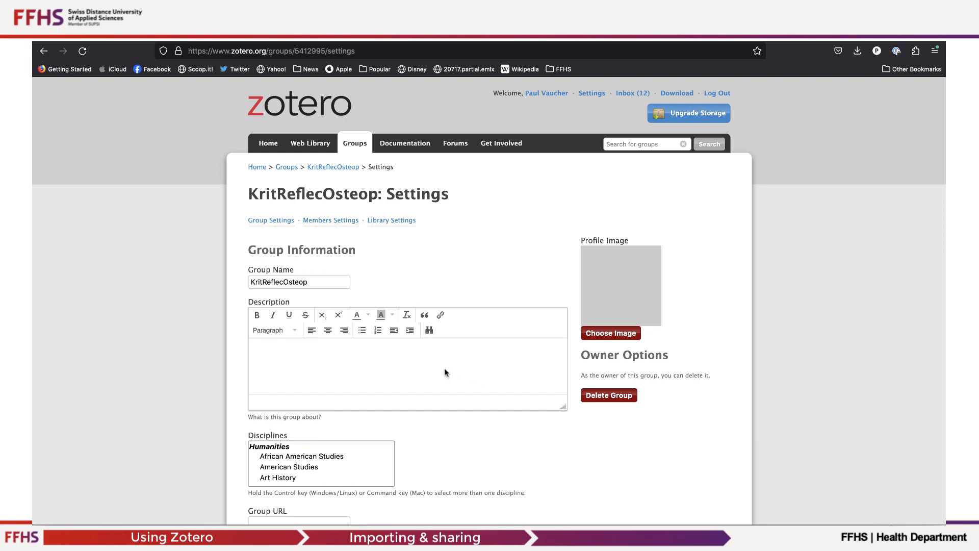
{"action": "left_click", "coordinate": [337, 220]}
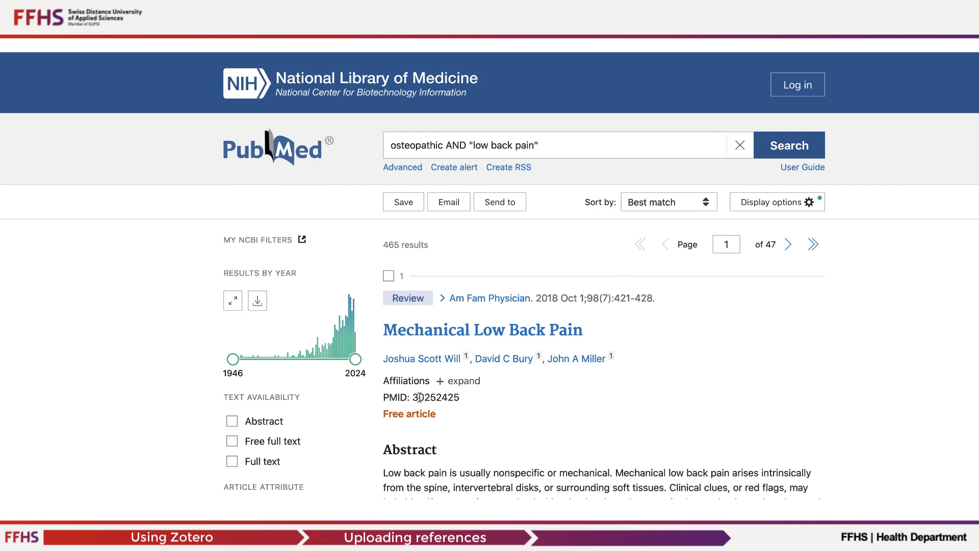
Copy the PMID 30252425 of the Mechanical Low Back Pain article and add it to the Zotero library by identifier.
{"action": "left_click_drag", "start_coordinate": [414, 397], "coordinate": [459, 397]}
{"action": "key", "text": "super+c"}
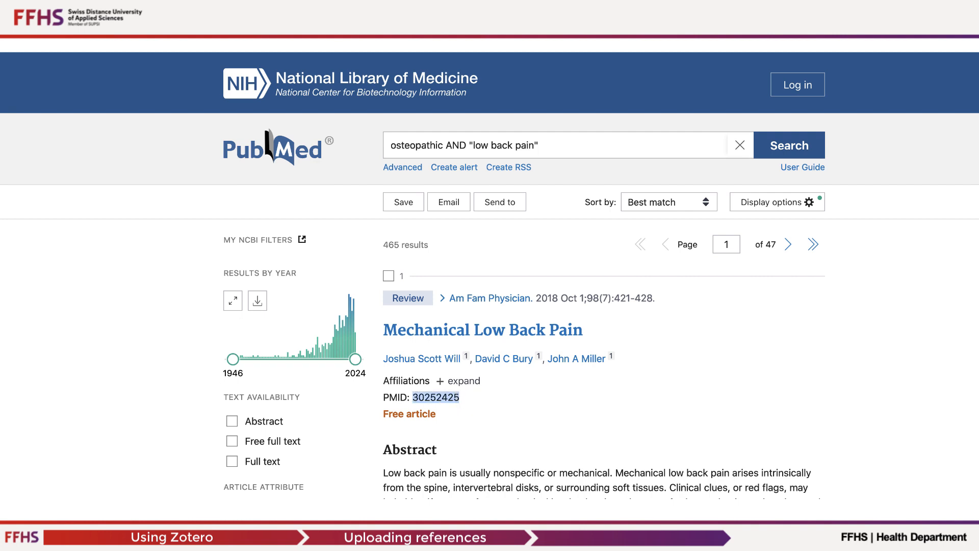
{"action": "key", "text": "super+Tab"}
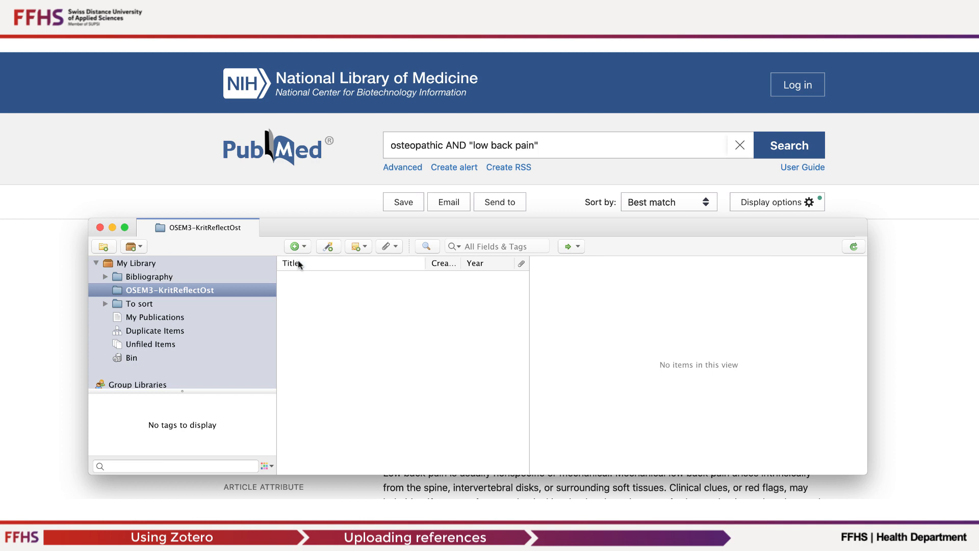
{"action": "left_click", "coordinate": [329, 247]}
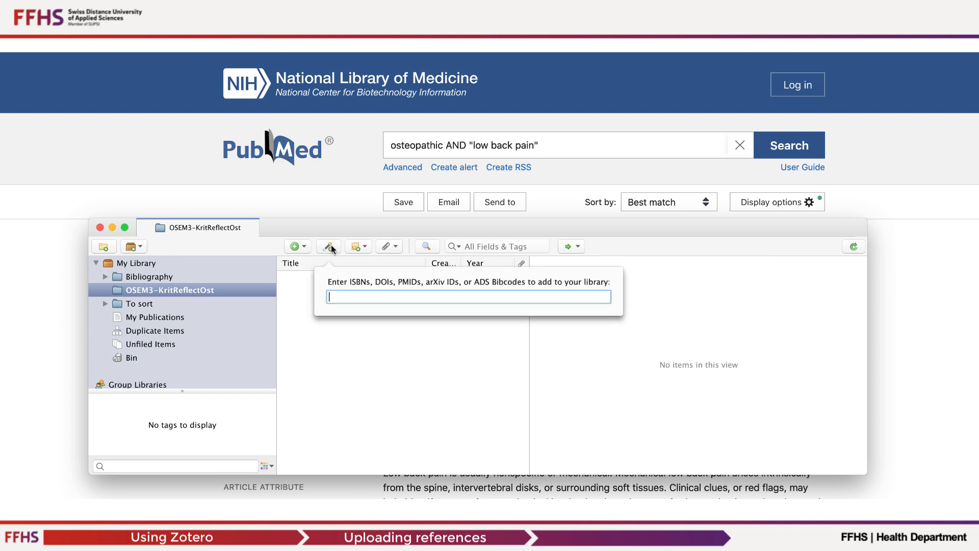
{"action": "key", "text": "super+v"}
{"action": "key", "text": "Return"}
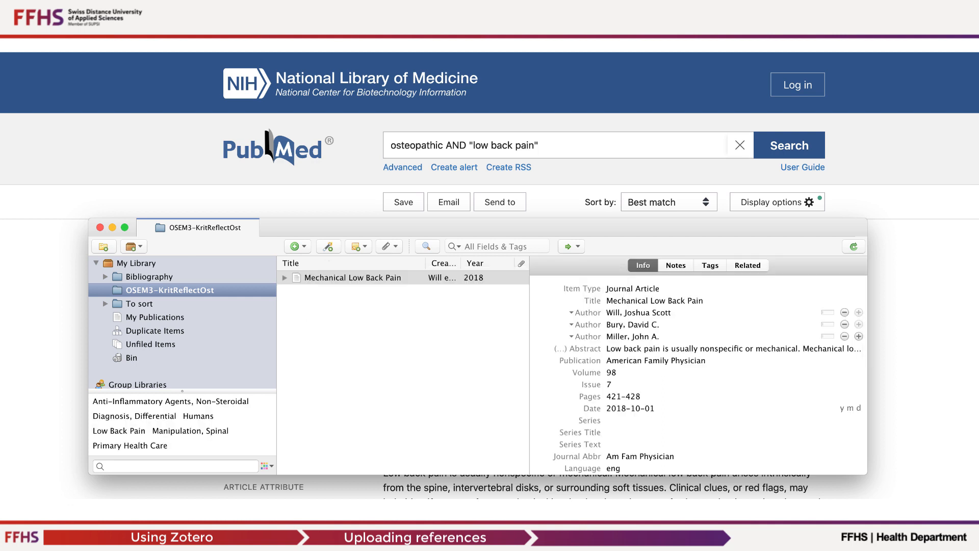
Copy the DOI 10.1002/14651858.CD001139.pub4 of the second result and add that article to Zotero by identifier.
{"action": "left_click", "coordinate": [62, 329]}
{"action": "scroll", "coordinate": [565, 448], "scroll_direction": "down", "scroll_amount": 15}
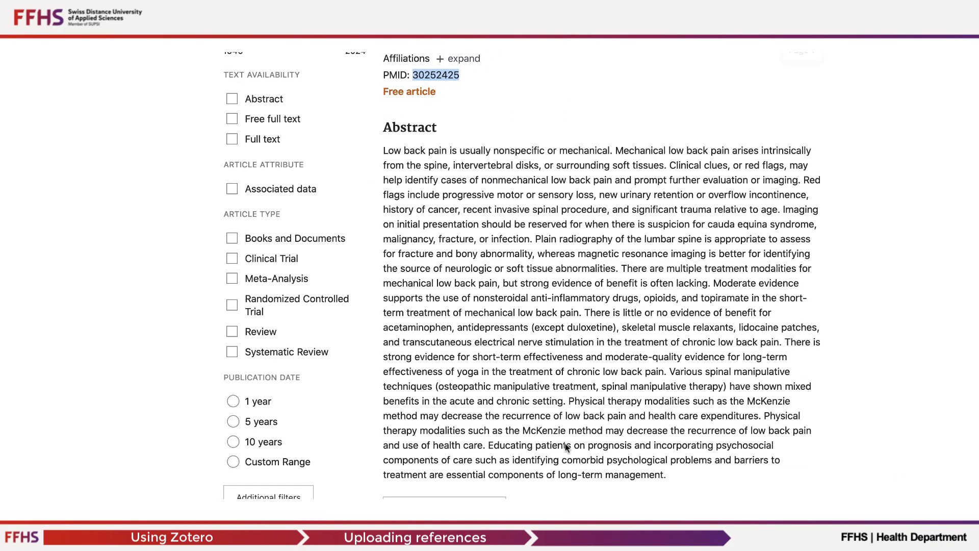
{"action": "scroll", "coordinate": [565, 448], "scroll_direction": "down", "scroll_amount": 8}
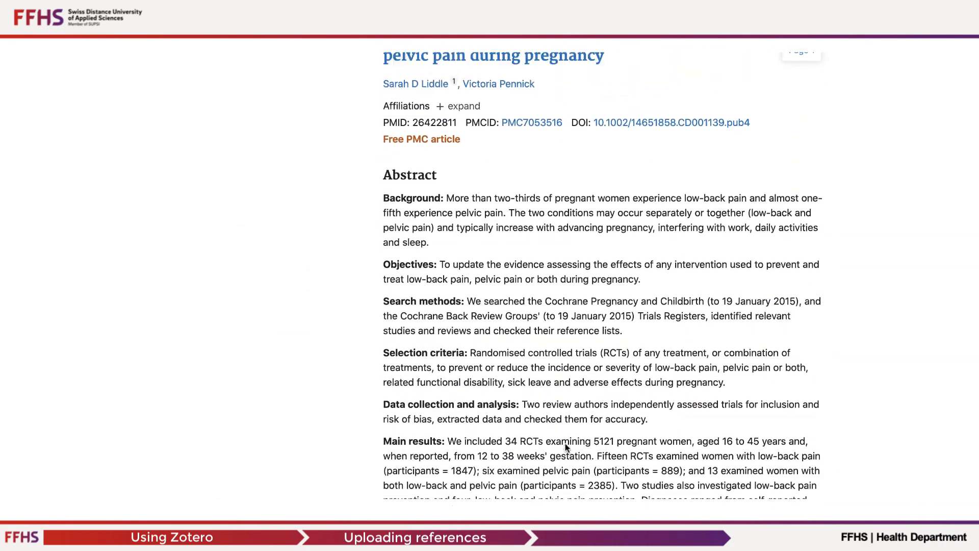
{"action": "scroll", "coordinate": [565, 443], "scroll_direction": "up", "scroll_amount": 3}
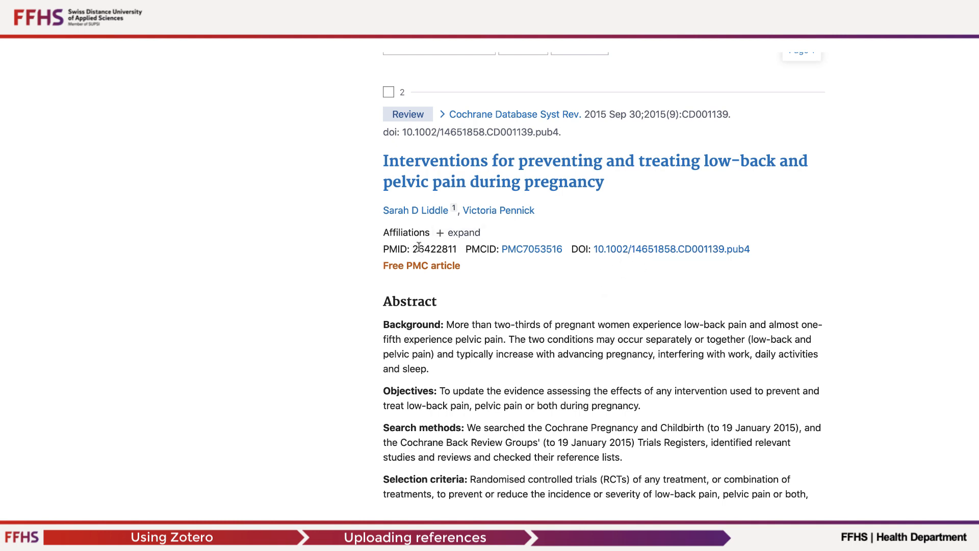
{"action": "left_click_drag", "start_coordinate": [762, 250], "coordinate": [593, 247]}
{"action": "key", "text": "super+c"}
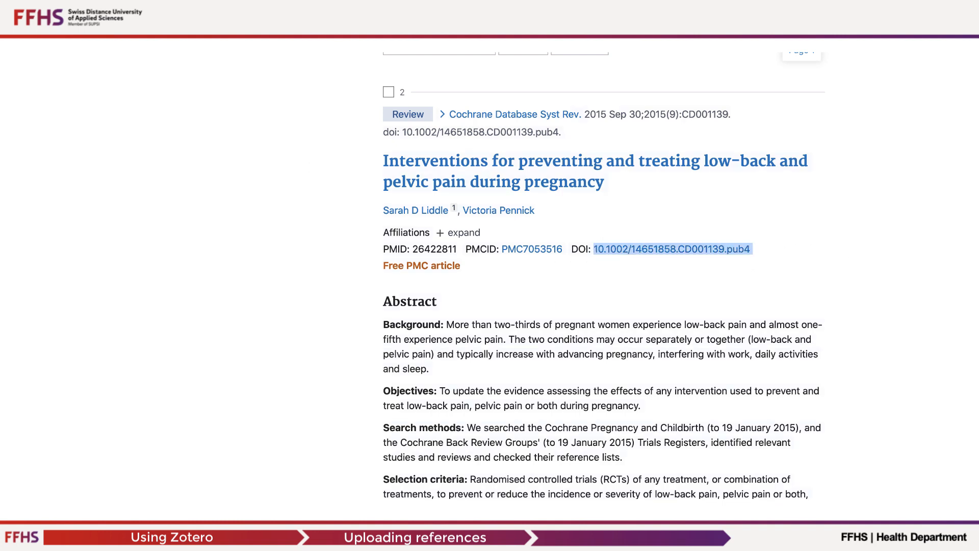
{"action": "key", "text": "super+Tab"}
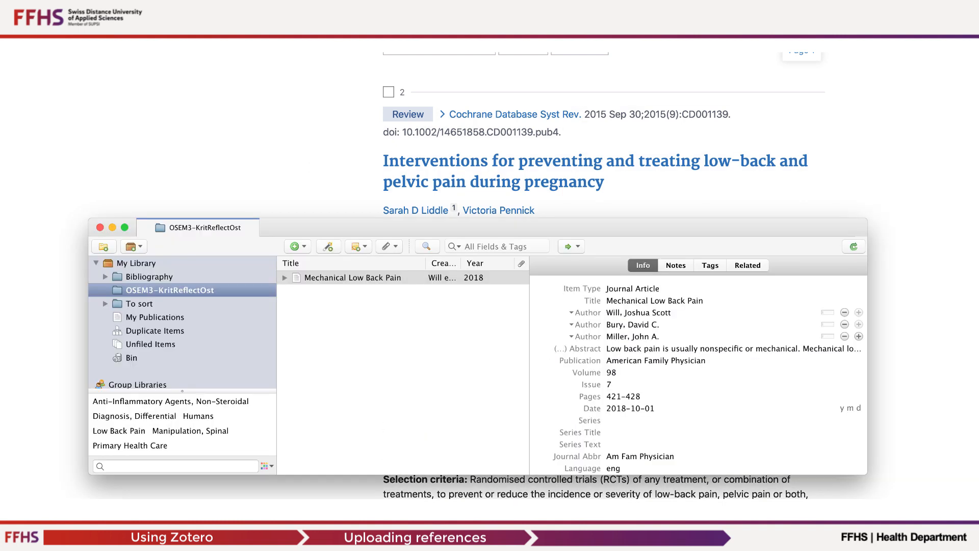
{"action": "left_click", "coordinate": [330, 247]}
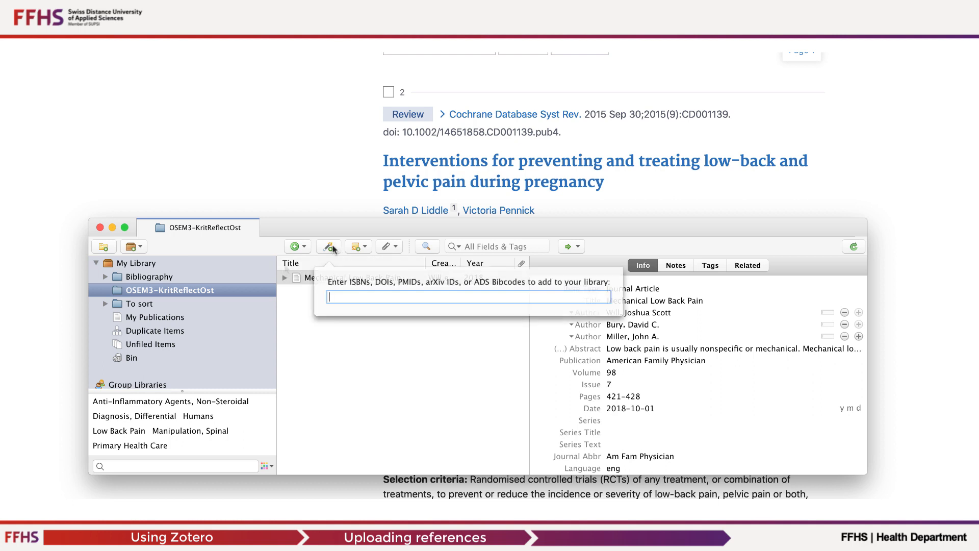
{"action": "key", "text": "super+v"}
{"action": "key", "text": "Return"}
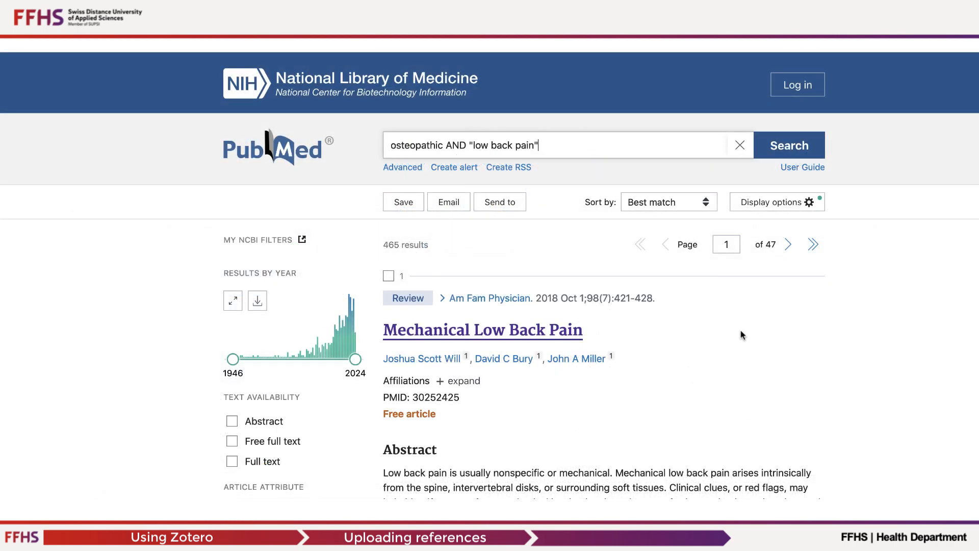
Switch the PubMed results display format to Summary.
{"action": "left_click", "coordinate": [781, 204]}
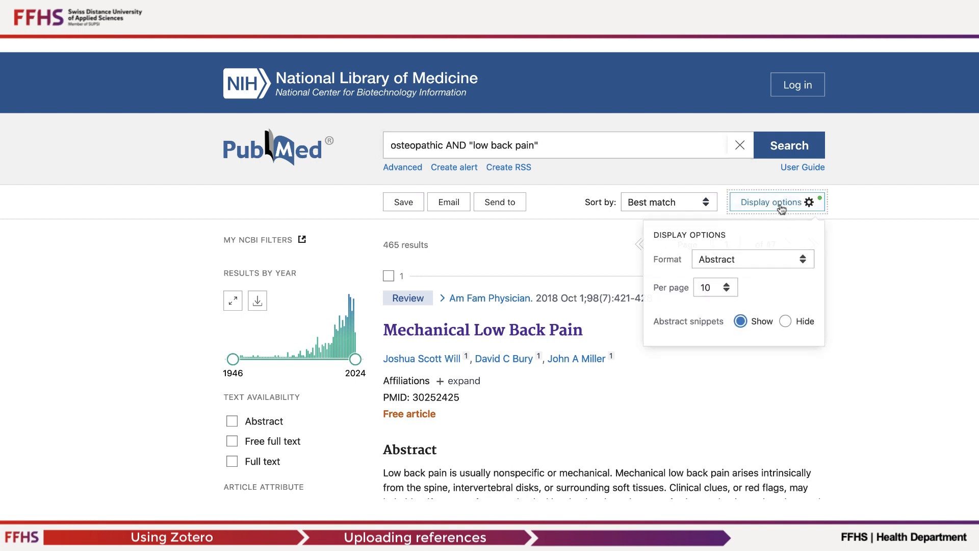
{"action": "left_click", "coordinate": [750, 258]}
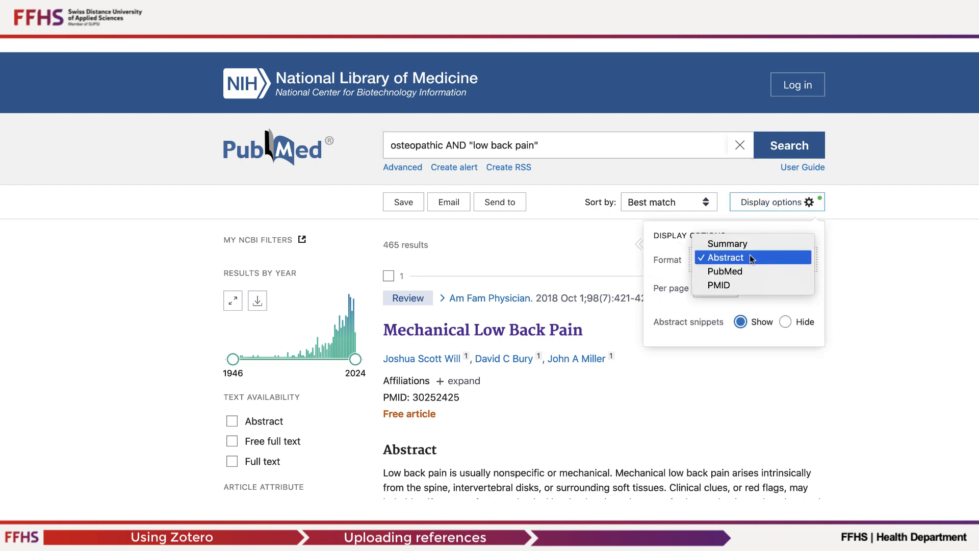
{"action": "left_click", "coordinate": [741, 243]}
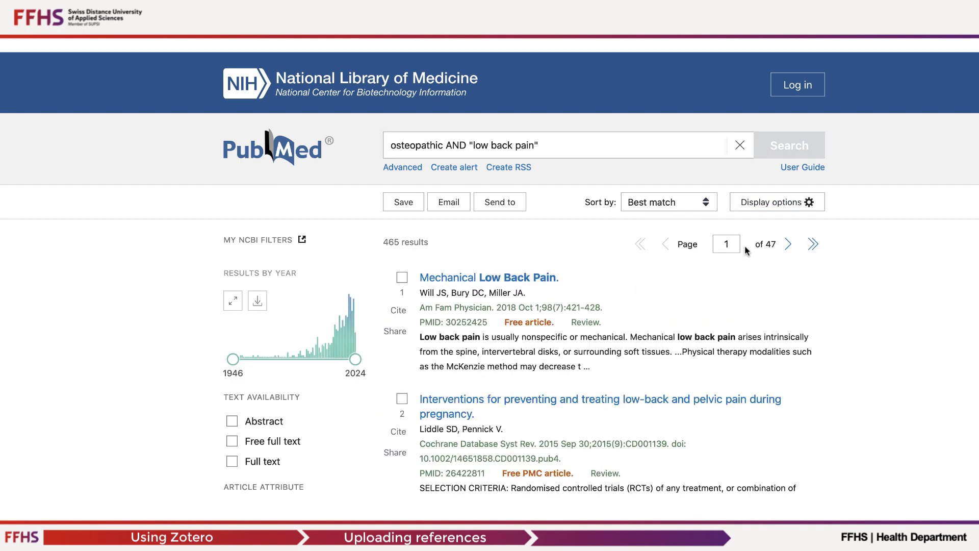
Select search results 1, 4, 5, 6 and 7 in the PubMed results list.
{"action": "left_click", "coordinate": [402, 278]}
{"action": "scroll", "coordinate": [514, 381], "scroll_direction": "down", "scroll_amount": 7}
{"action": "scroll", "coordinate": [514, 381], "scroll_direction": "down", "scroll_amount": 1}
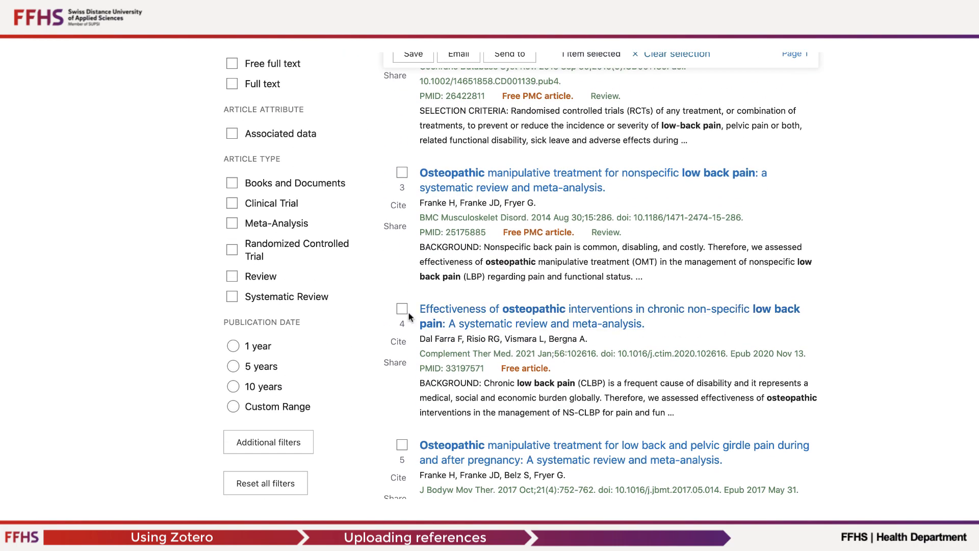
{"action": "left_click", "coordinate": [402, 308]}
{"action": "scroll", "coordinate": [466, 415], "scroll_direction": "down", "scroll_amount": 6}
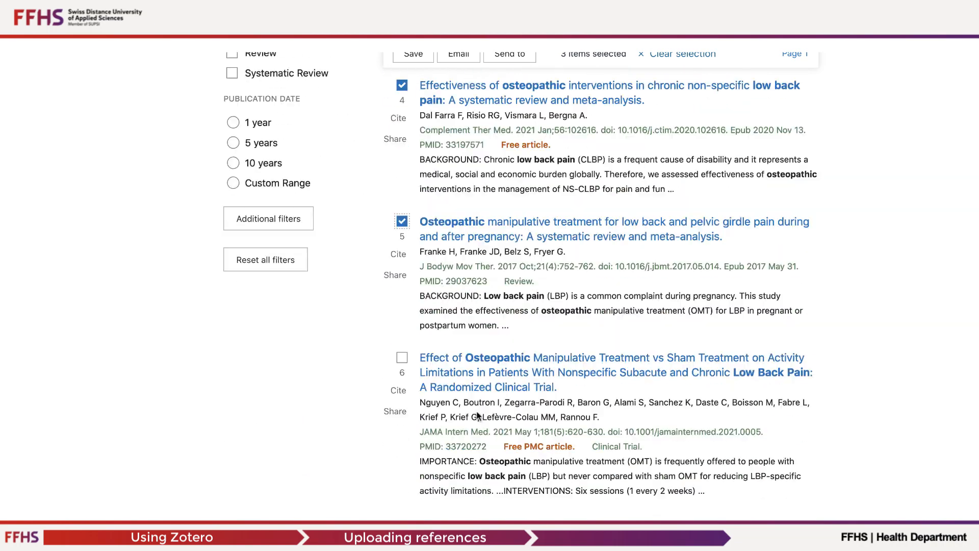
{"action": "left_click", "coordinate": [402, 242]}
{"action": "left_click", "coordinate": [401, 409]}
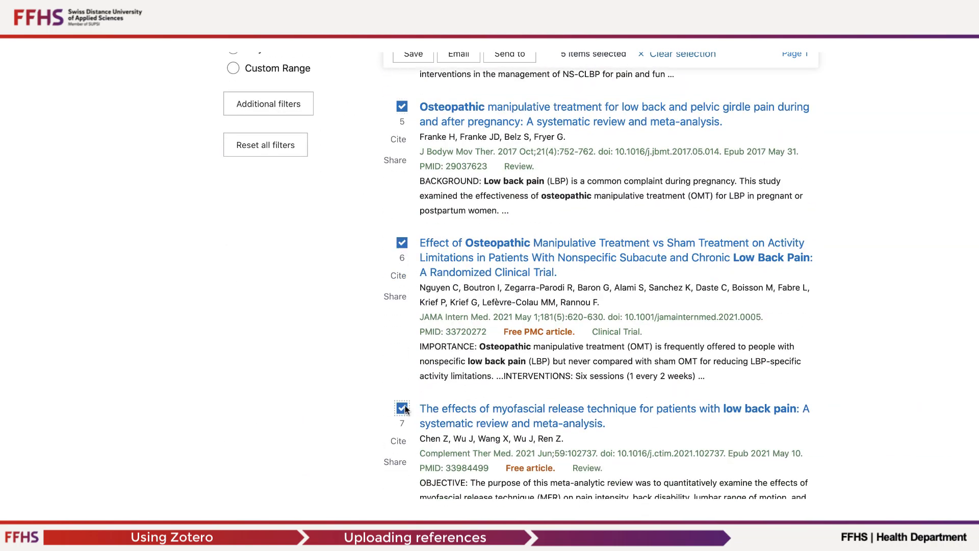
{"action": "scroll", "coordinate": [509, 306], "scroll_direction": "up", "scroll_amount": 10}
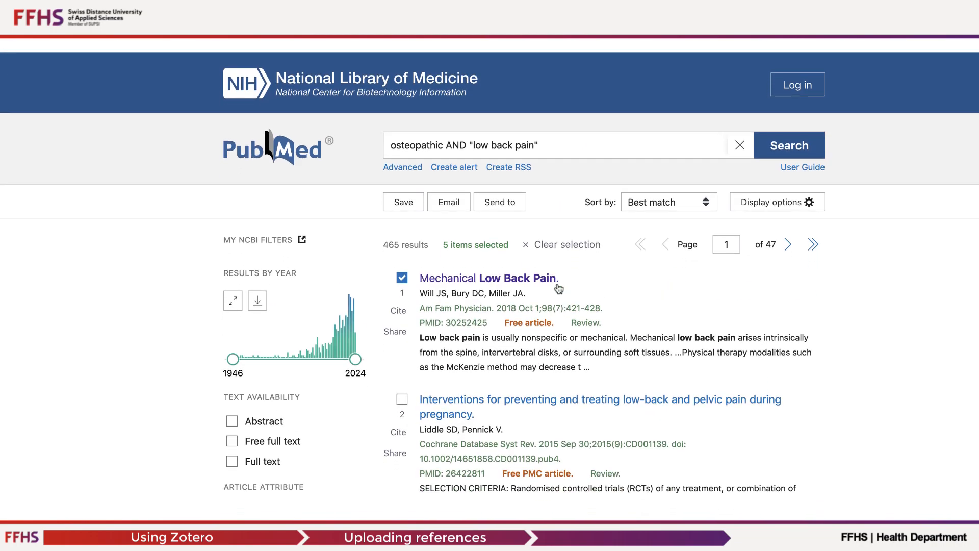
Send the selected results to a citation manager and create the file for Selection (5).
{"action": "left_click", "coordinate": [504, 204]}
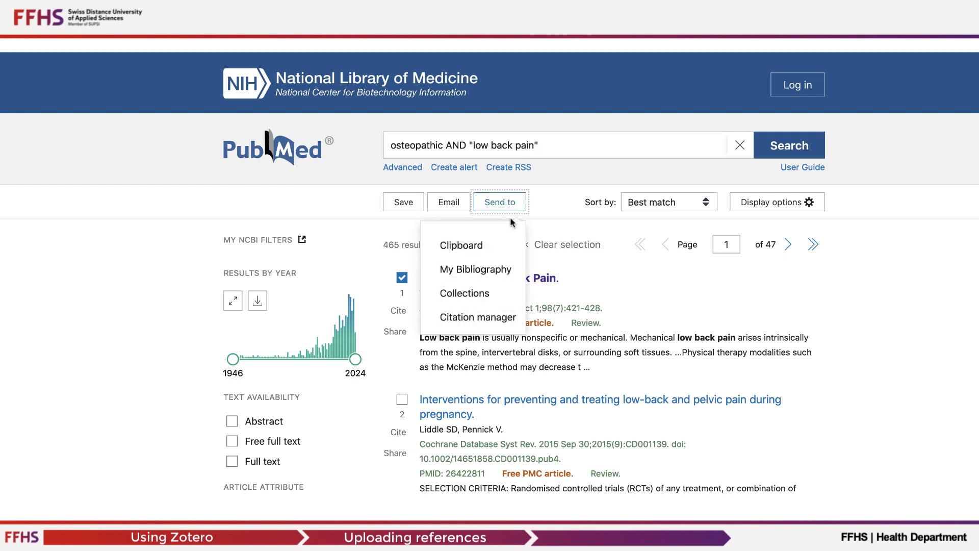
{"action": "left_click", "coordinate": [481, 317]}
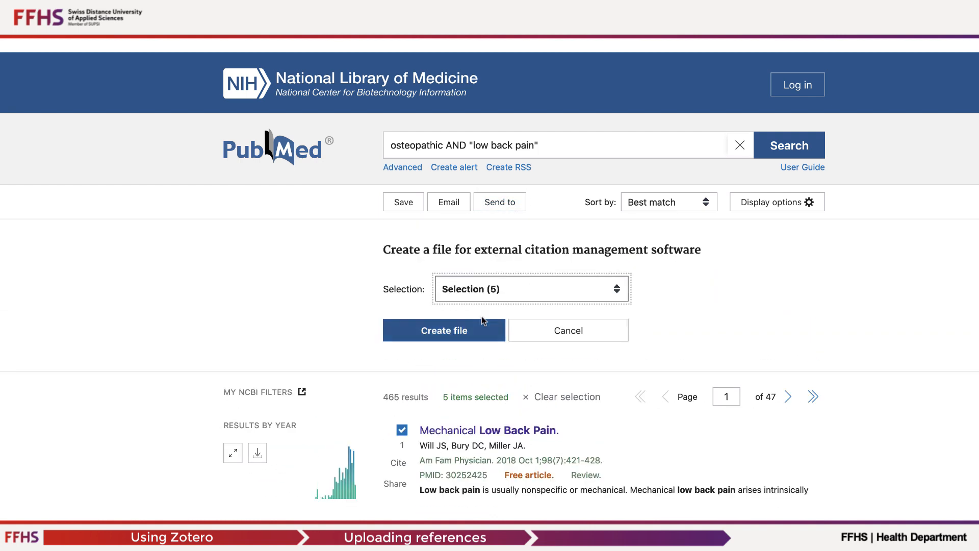
{"action": "left_click", "coordinate": [598, 290]}
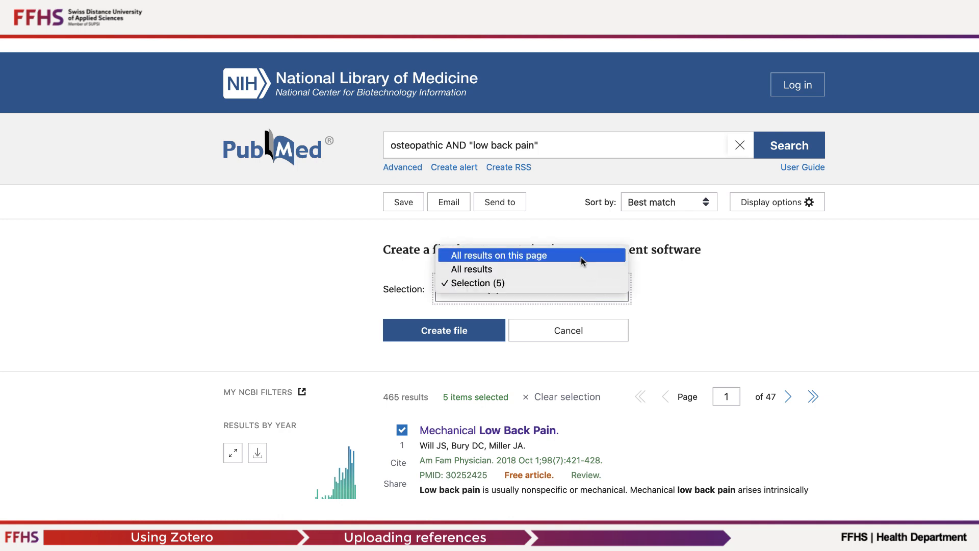
{"action": "left_click", "coordinate": [561, 282]}
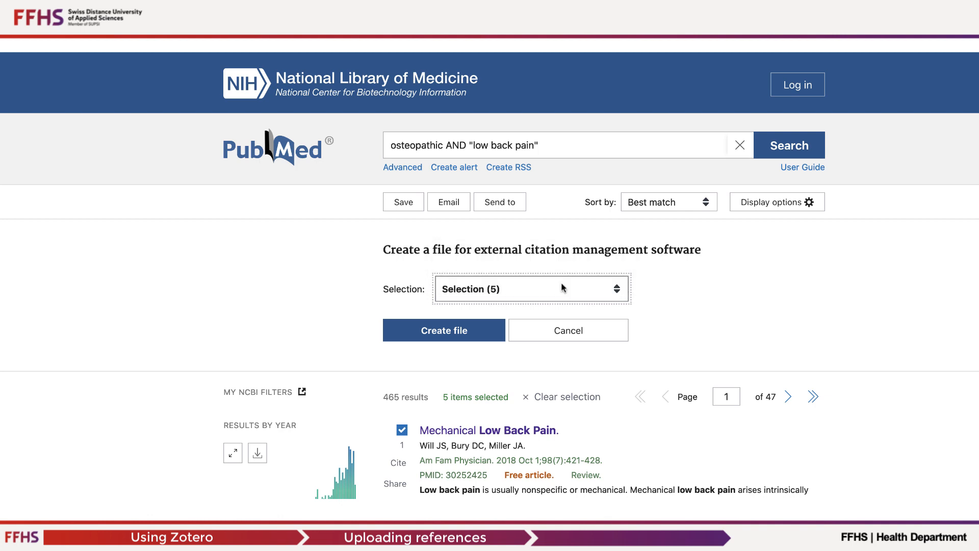
{"action": "left_click", "coordinate": [452, 332]}
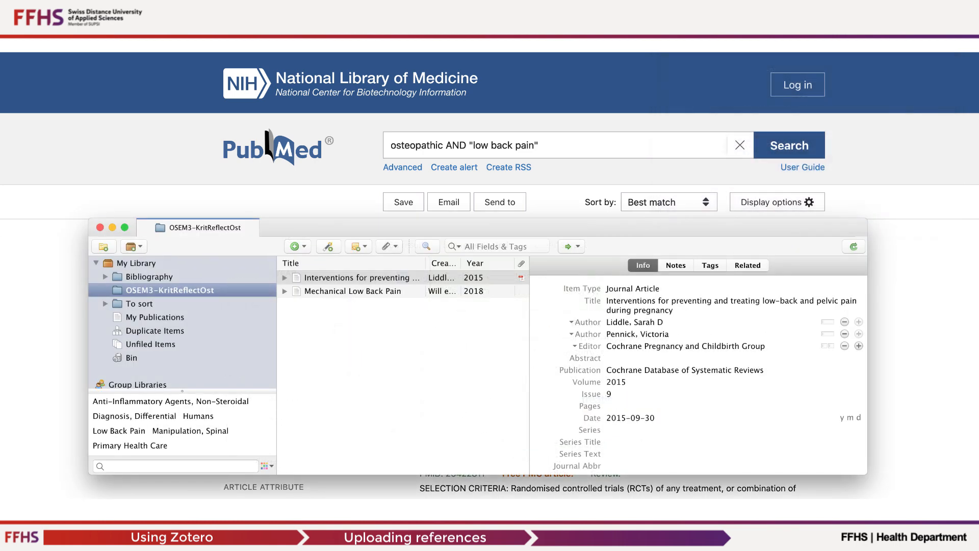
Import the file pubmed-osteopathi-set(4).nbib into Zotero, placing the imported items into a new collection.
{"action": "key", "text": "super+shift+i"}
{"action": "left_click_drag", "start_coordinate": [384, 276], "coordinate": [439, 194]}
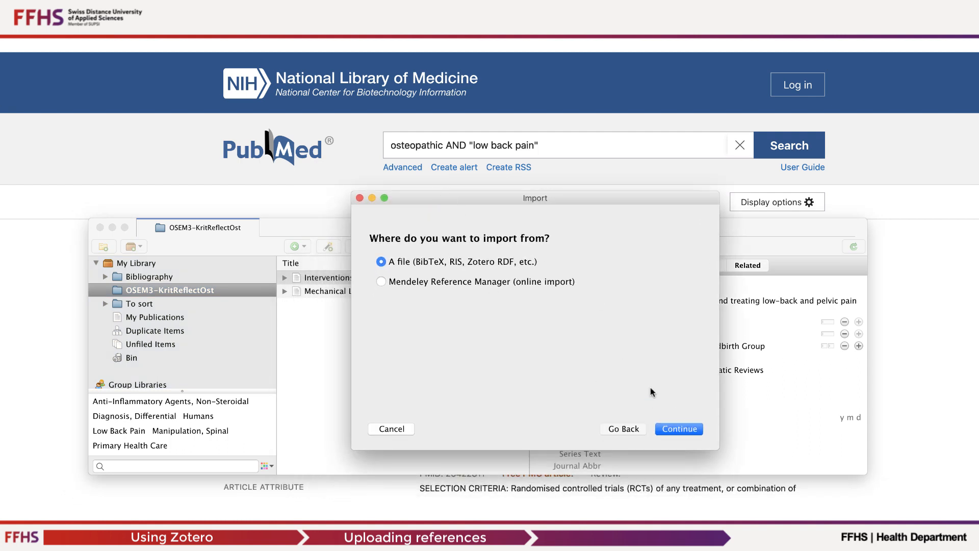
{"action": "left_click", "coordinate": [673, 429]}
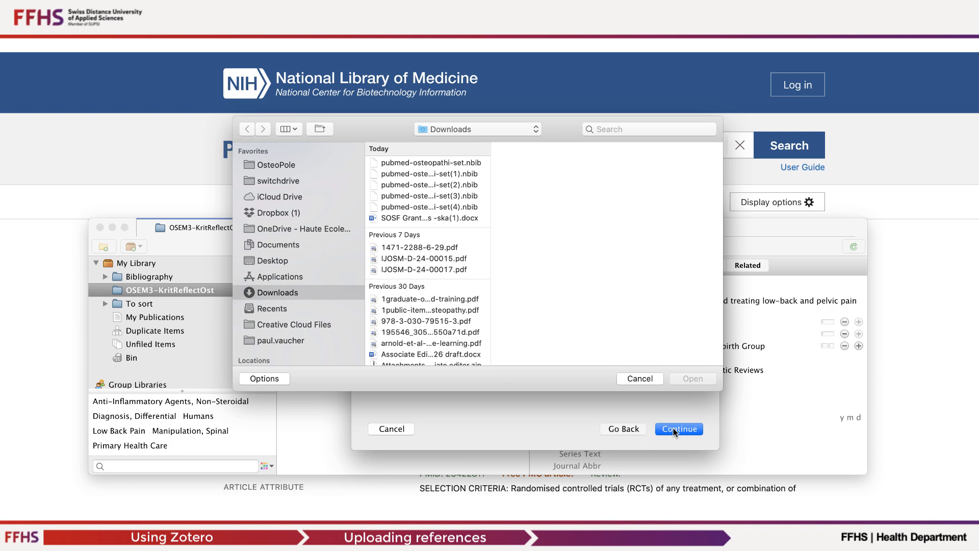
{"action": "left_click", "coordinate": [457, 207]}
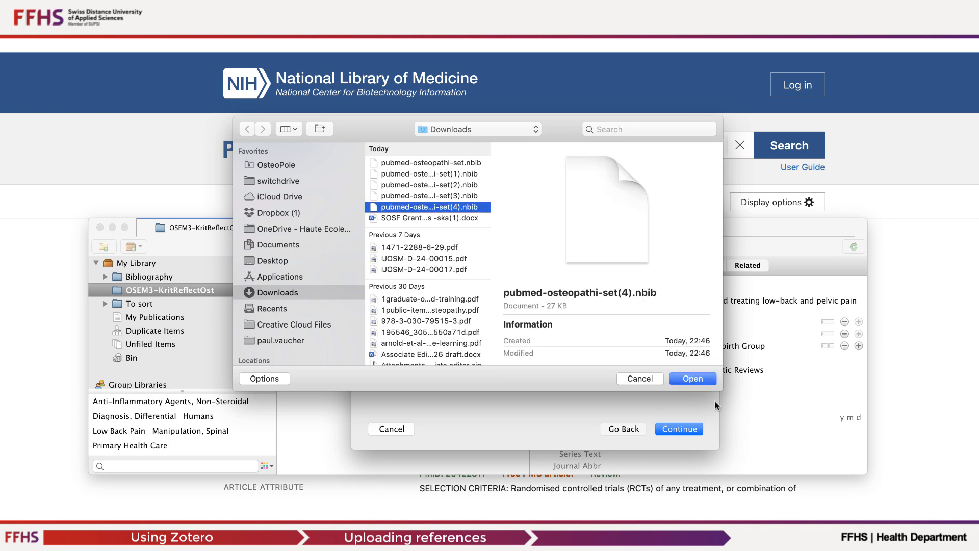
{"action": "left_click", "coordinate": [691, 379]}
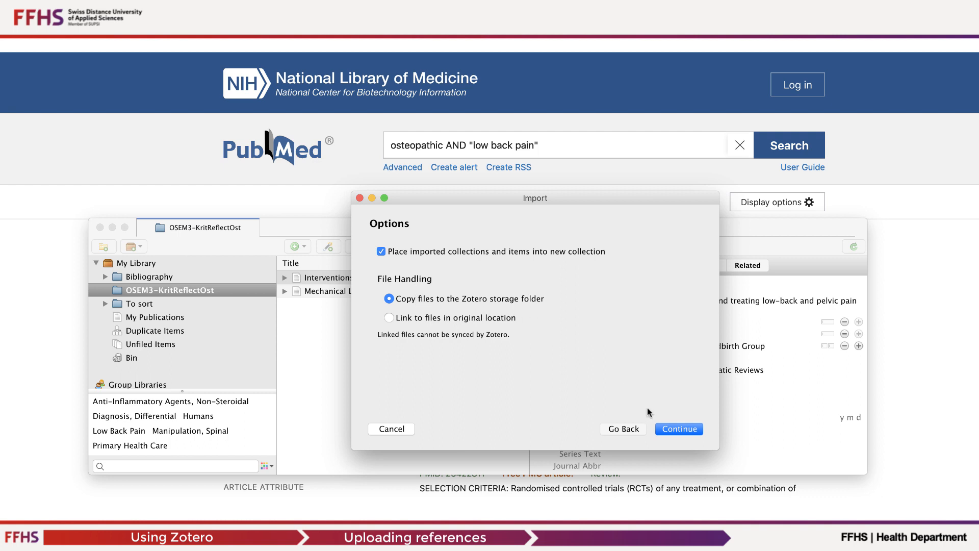
{"action": "left_click", "coordinate": [678, 429]}
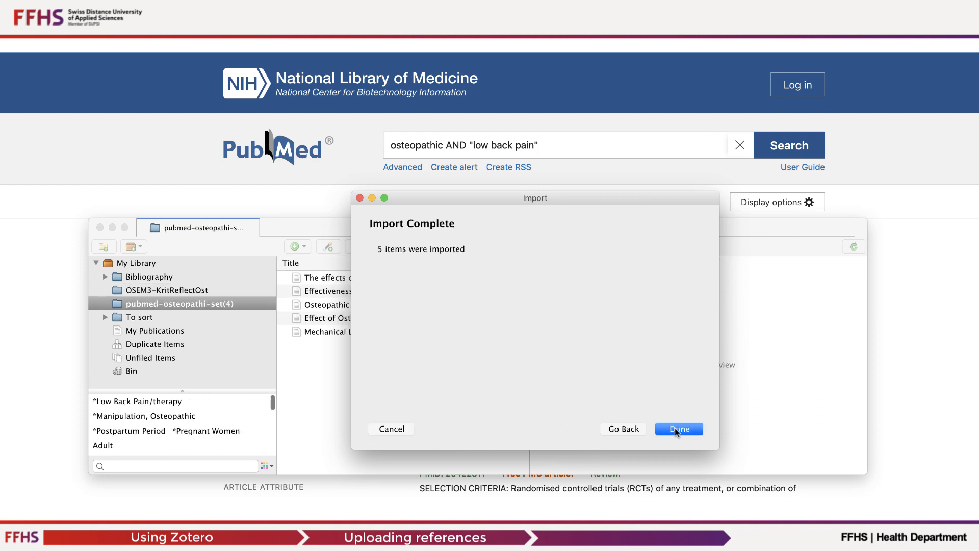
{"action": "left_click", "coordinate": [660, 427]}
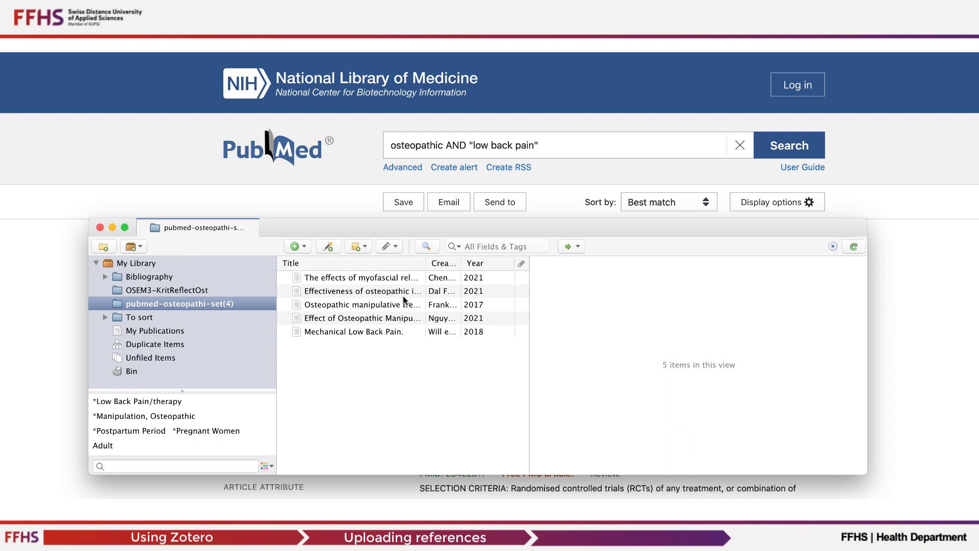
Merge the two duplicate Mechanical Low Back Pain items using the 22:47:05 version as master, then open the OSEM3-KritReflectOst collection.
{"action": "key", "text": "Down"}
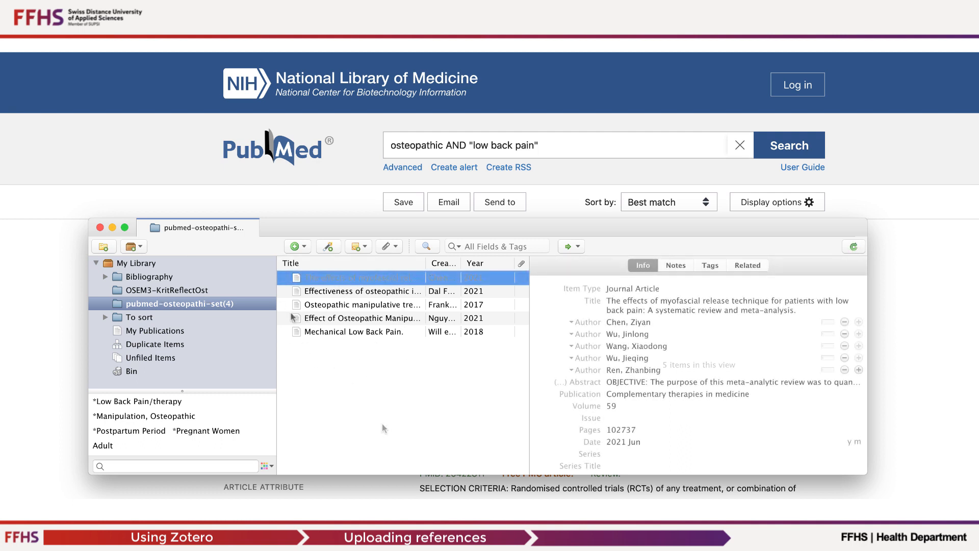
{"action": "left_click", "coordinate": [146, 346]}
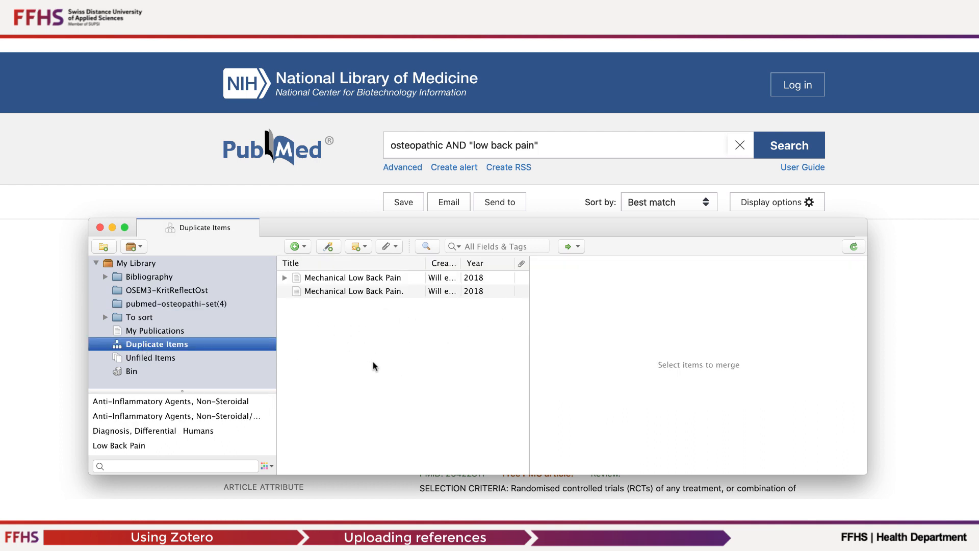
{"action": "left_click", "coordinate": [370, 279]}
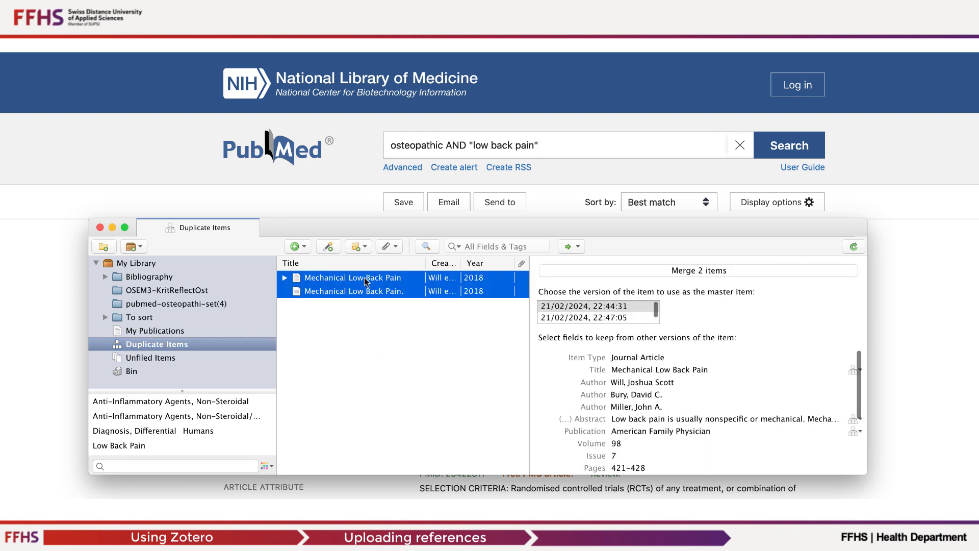
{"action": "left_click", "coordinate": [593, 319]}
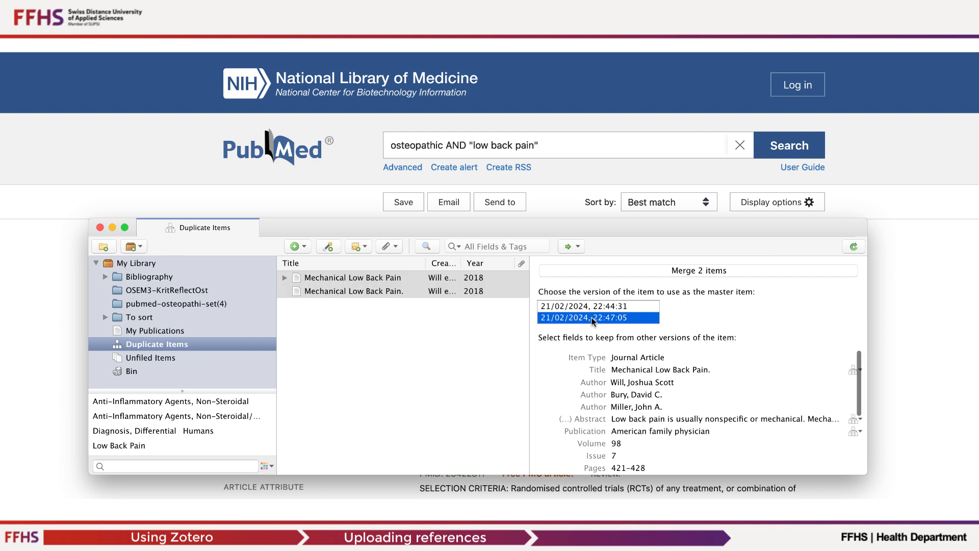
{"action": "left_click", "coordinate": [722, 272]}
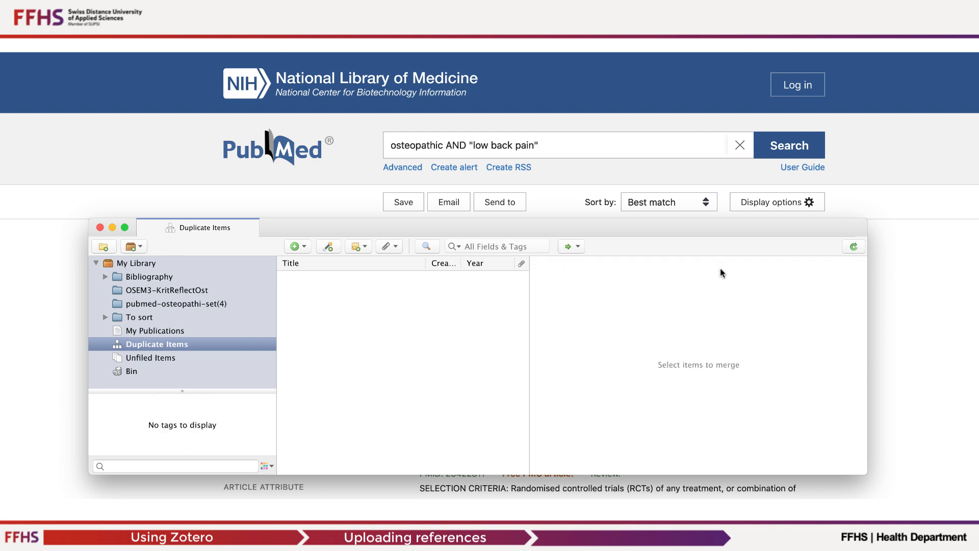
{"action": "left_click", "coordinate": [143, 290]}
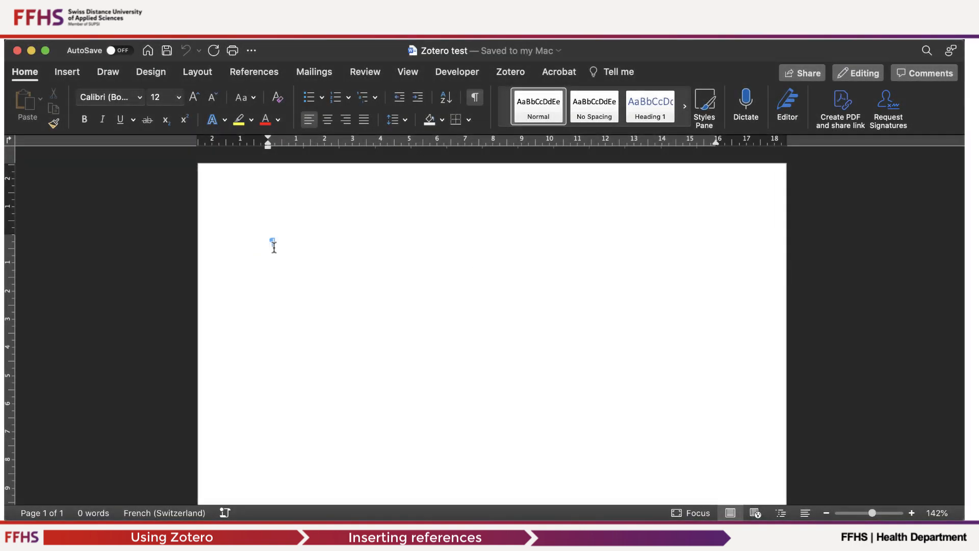
Write a "Subtitle" line and the paragraph "X has shown to be effective in Y. Contreversies exist about Z. There is debate on the actual cause.".
{"action": "type", "text": "Subtitle"}
{"action": "key", "text": "Return"}
{"action": "key", "text": "Return"}
{"action": "type", "text": "X has shown to be effective in Y. Contreversies exist about Z. There is debate on the actual"}
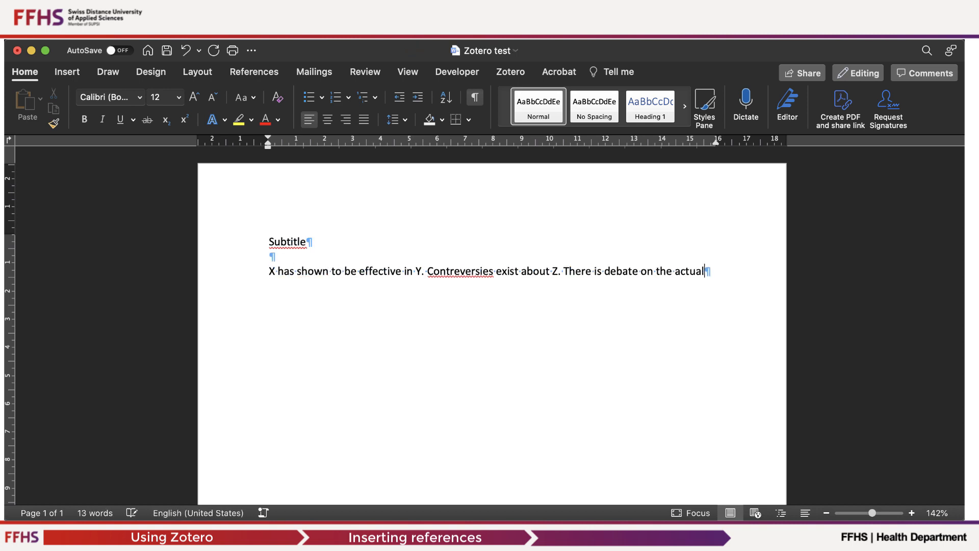
{"action": "type", "text": " cause."}
{"action": "key", "text": "Return"}
{"action": "key", "text": "Return"}
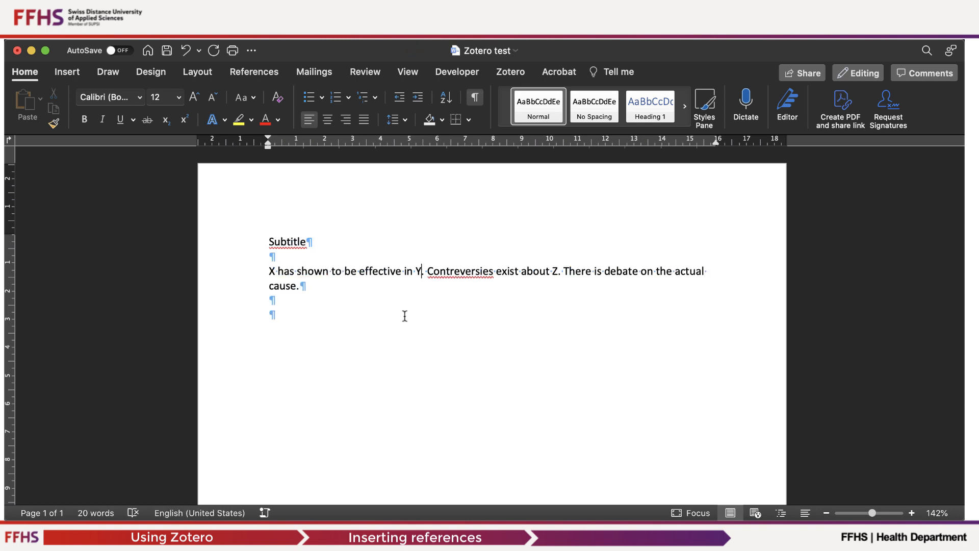
Start a Zotero citation after "Y" and set the document's citation style to JAMA (The Journal of the American Medical Association).
{"action": "left_click", "coordinate": [420, 271]}
{"action": "left_click", "coordinate": [509, 74]}
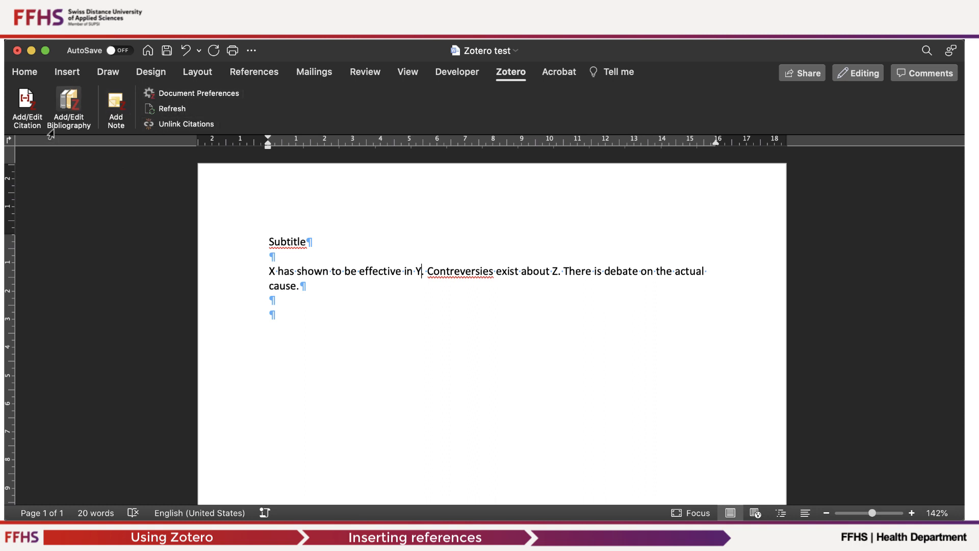
{"action": "left_click", "coordinate": [22, 107]}
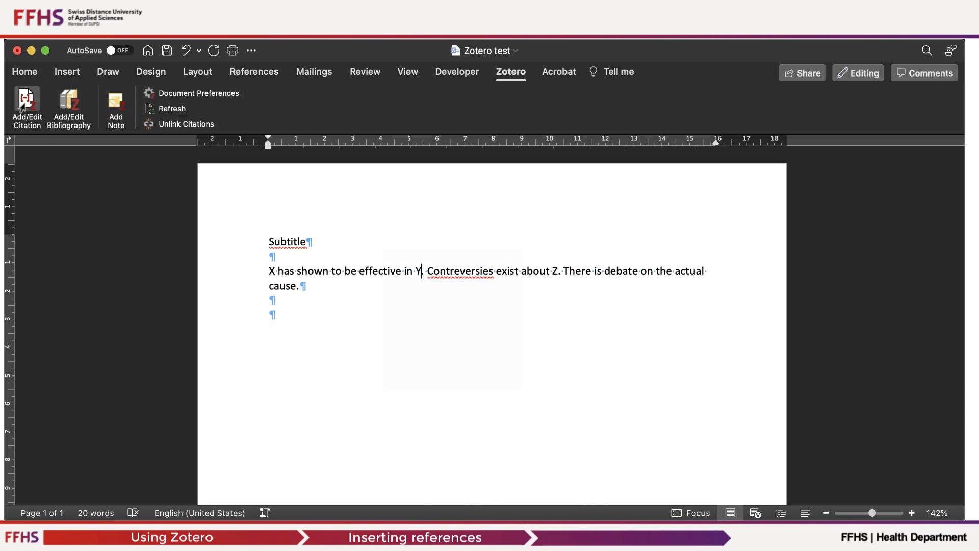
{"action": "left_click_drag", "start_coordinate": [295, 281], "coordinate": [301, 79]}
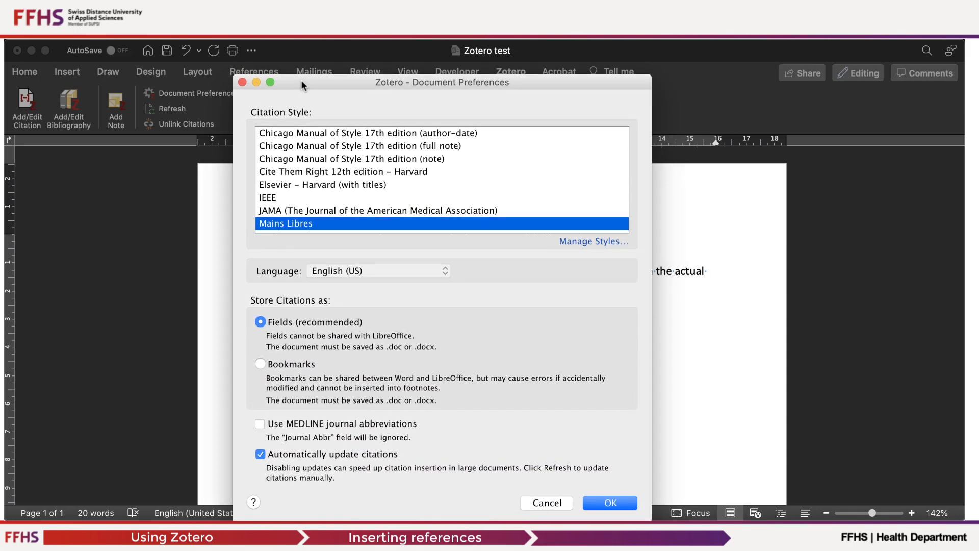
{"action": "left_click", "coordinate": [309, 210]}
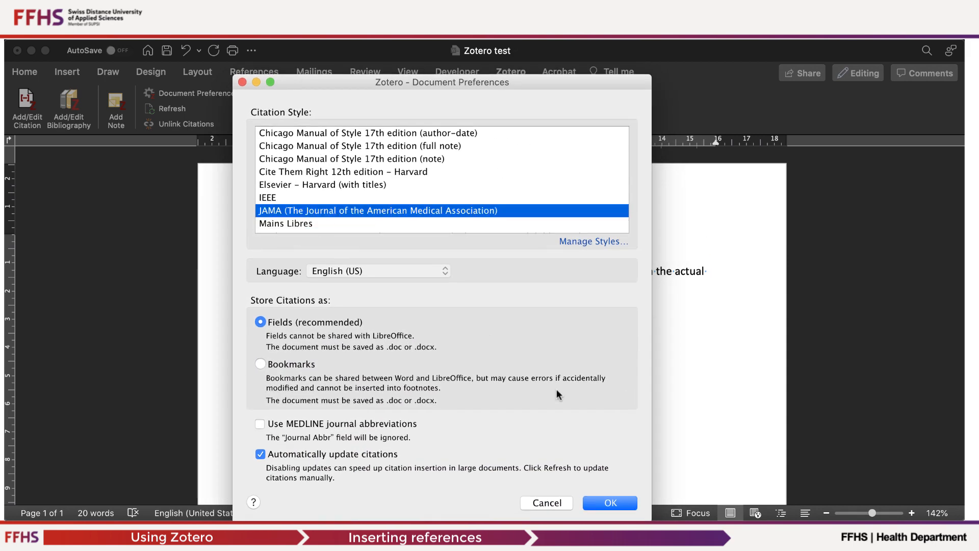
{"action": "left_click", "coordinate": [607, 503]}
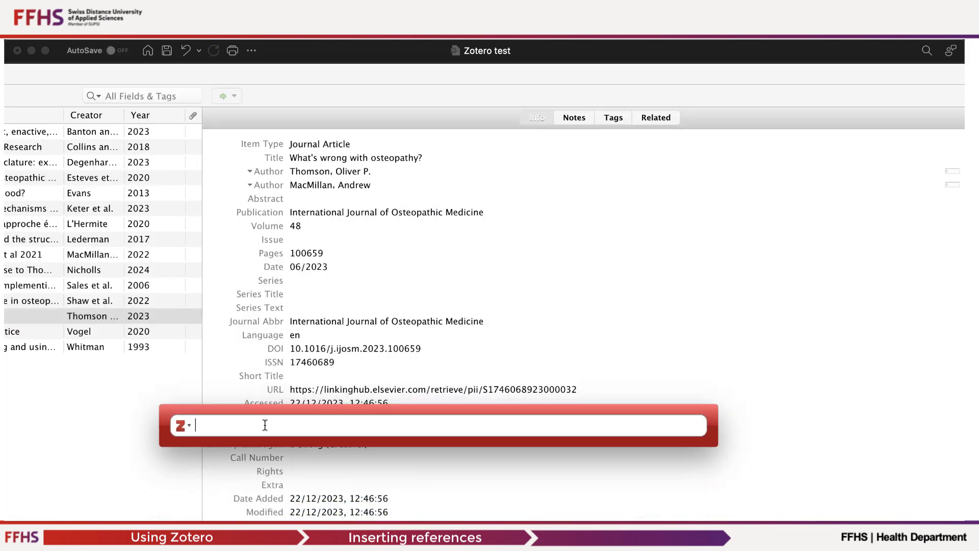
Search the citation box for Banton and insert the Banton and Vogel 2023 relational clinical practice reference after "Y".
{"action": "type", "text": "Bamton"}
{"action": "key", "text": "BackSpace"}
{"action": "key", "text": "BackSpace"}
{"action": "key", "text": "BackSpace"}
{"action": "key", "text": "BackSpace"}
{"action": "type", "text": "nton"}
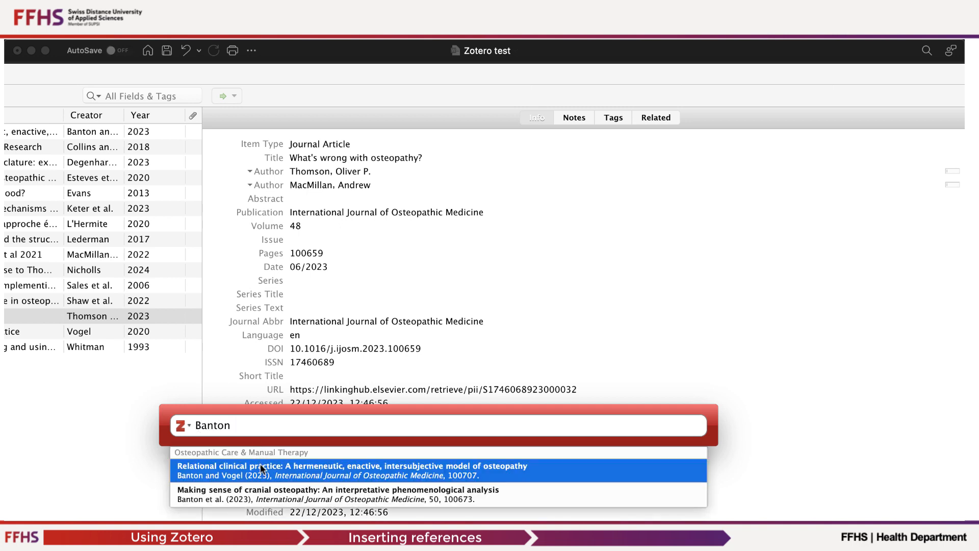
{"action": "key", "text": "Return"}
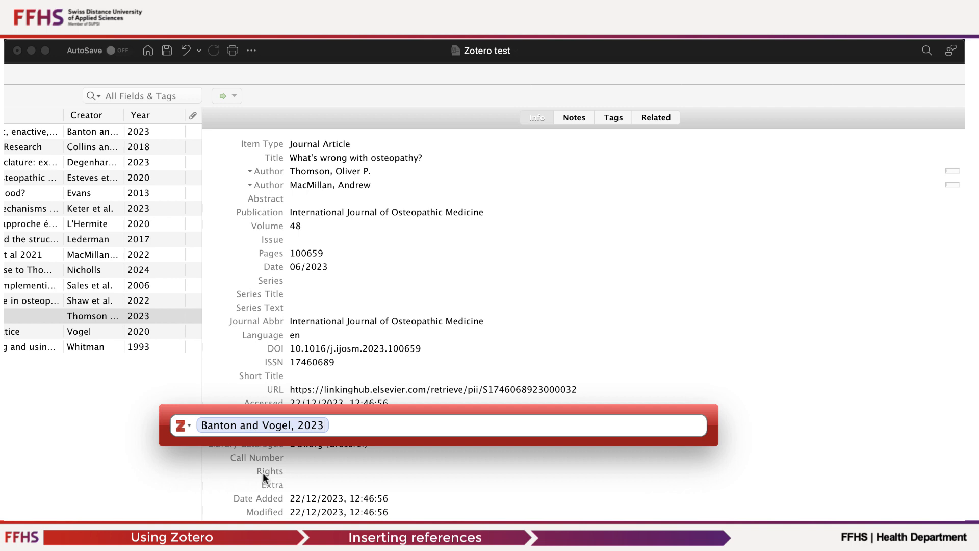
{"action": "key", "text": "Return"}
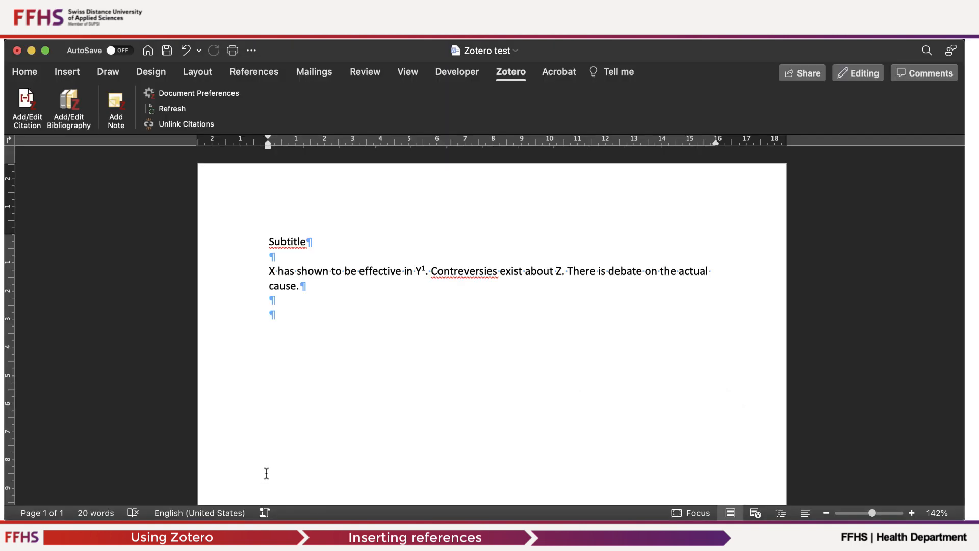
Insert a Zotero citation for the Thomson 2013 reference after "Z".
{"action": "left_click", "coordinate": [563, 270]}
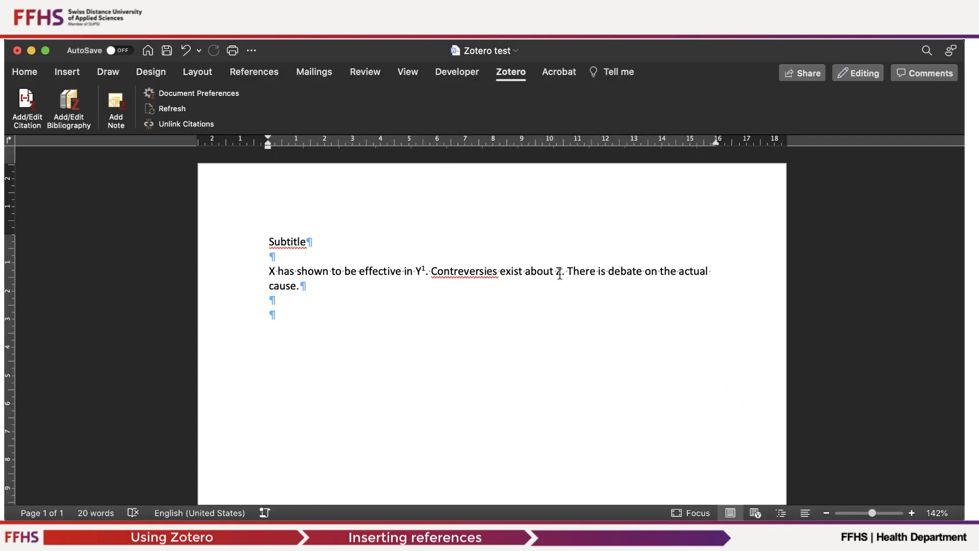
{"action": "left_click", "coordinate": [20, 106]}
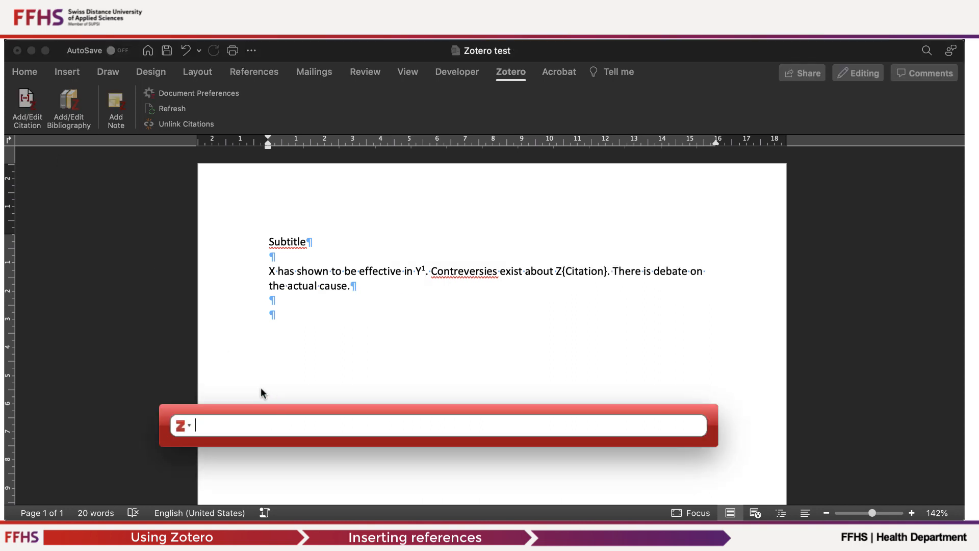
{"action": "type", "text": "Thomson"}
{"action": "left_click", "coordinate": [271, 468]}
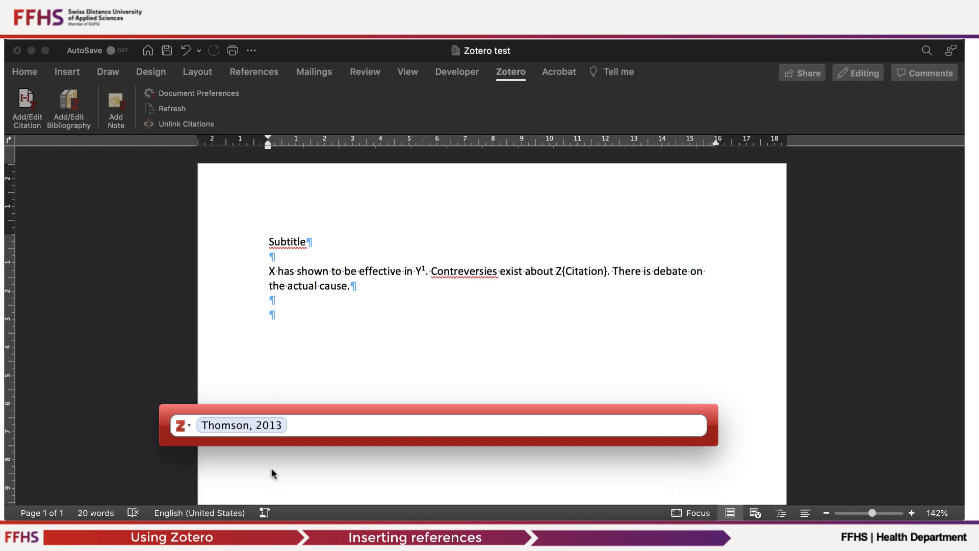
{"action": "key", "text": "Return"}
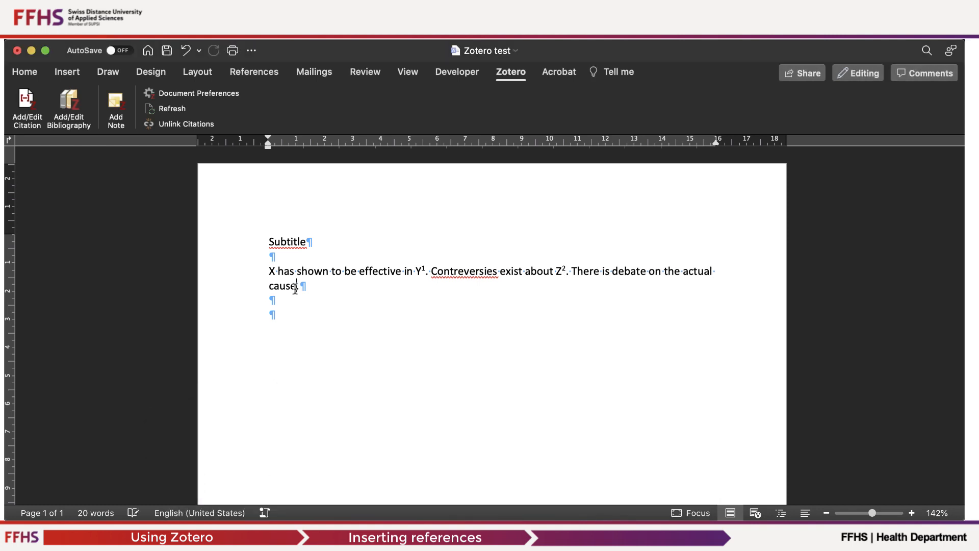
Insert a Zotero citation for the Fryer 2008 critical thinking reference after "cause".
{"action": "left_click", "coordinate": [27, 107]}
{"action": "type", "text": "Fryer"}
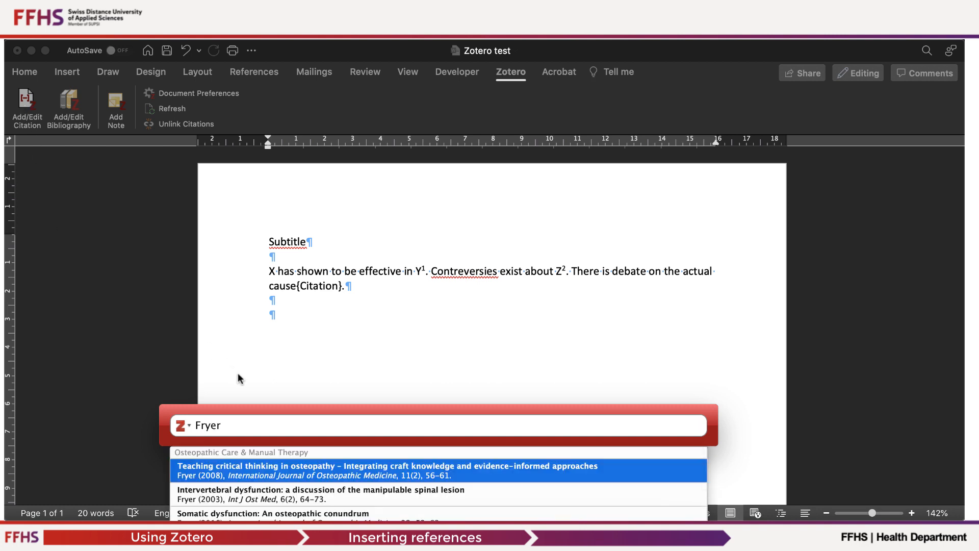
{"action": "key", "text": "Return"}
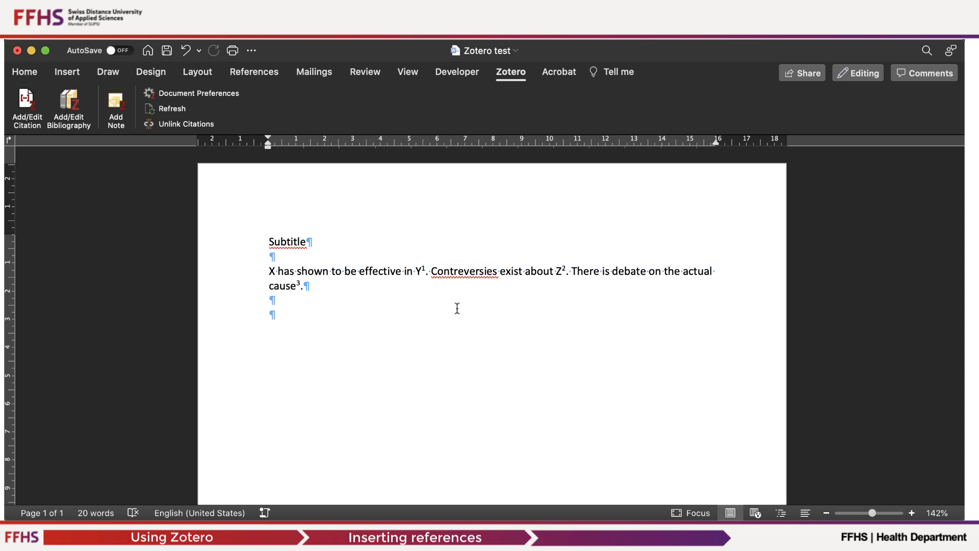
Add a "References" heading a few lines below the paragraph and insert the Zotero bibliography beneath it.
{"action": "left_click", "coordinate": [268, 313]}
{"action": "key", "text": "Return"}
{"action": "key", "text": "Return"}
{"action": "key", "text": "Return"}
{"action": "type", "text": "References"}
{"action": "key", "text": "Return"}
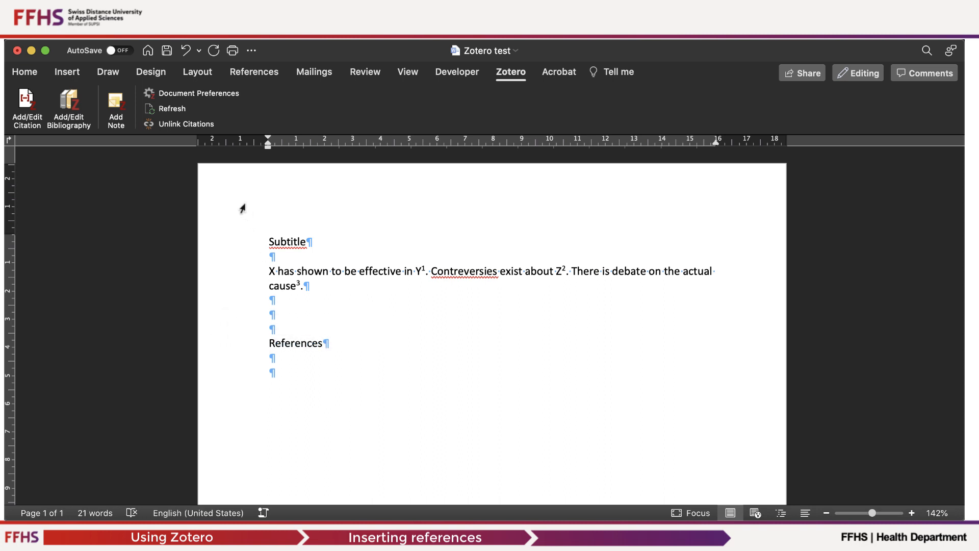
{"action": "left_click", "coordinate": [65, 107]}
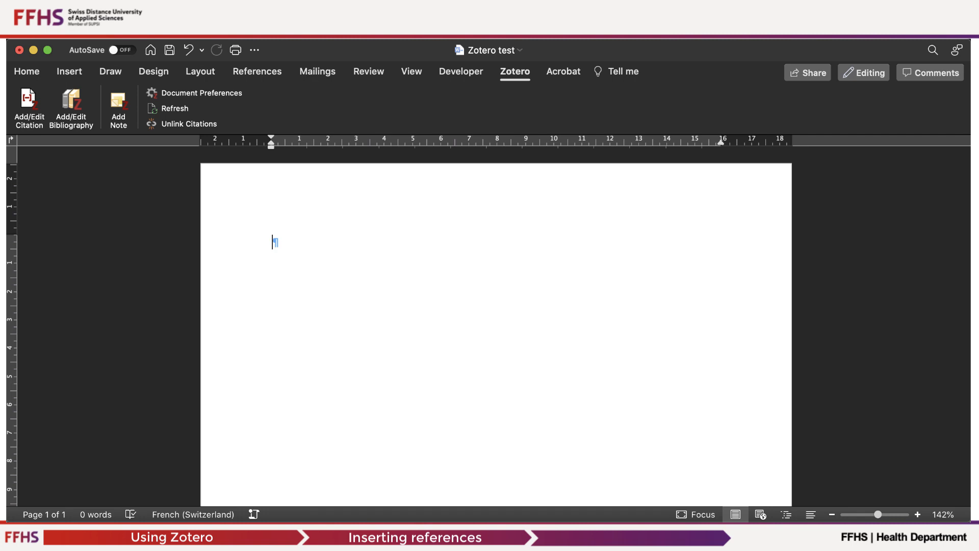
In a blank document, drag the Esteves et al. 2020 "Models and theoretical frameworks" item from the Zotero library to insert its formatted reference.
{"action": "left_click", "coordinate": [586, 538]}
{"action": "left_click", "coordinate": [280, 392]}
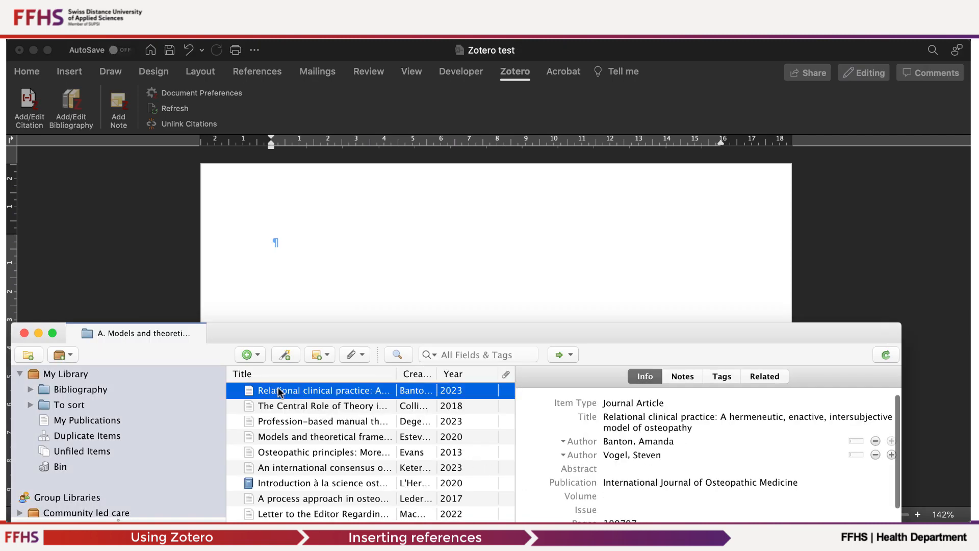
{"action": "left_click", "coordinate": [283, 437]}
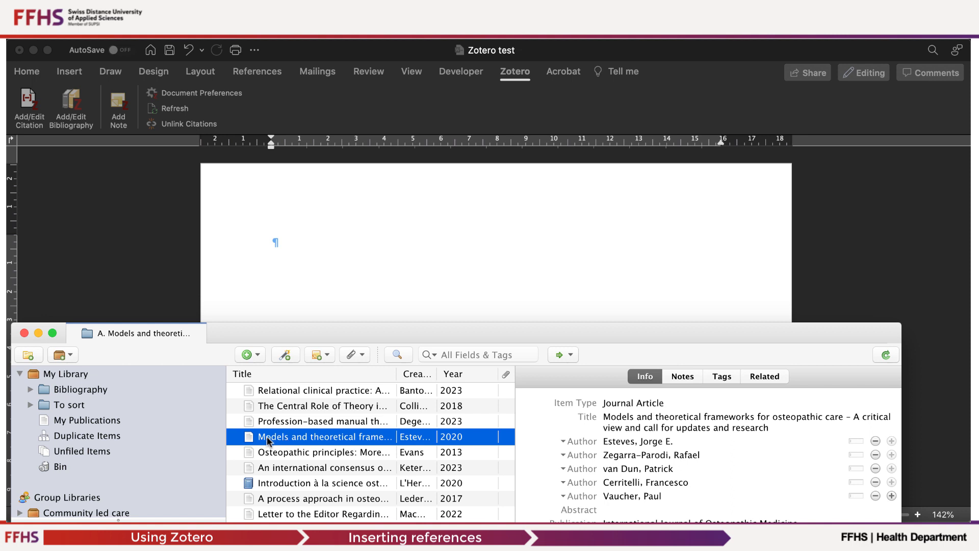
{"action": "left_click_drag", "start_coordinate": [268, 442], "coordinate": [274, 240]}
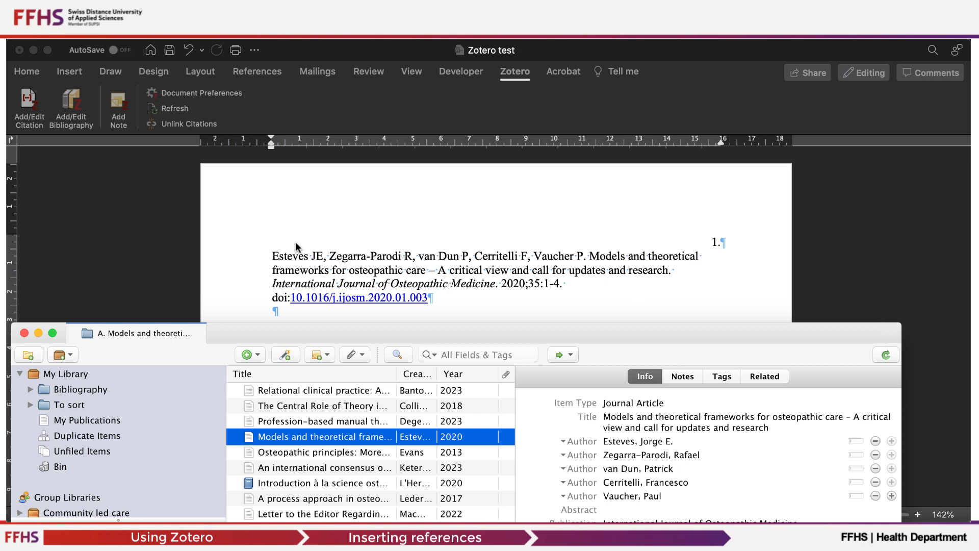
{"action": "left_click", "coordinate": [575, 288]}
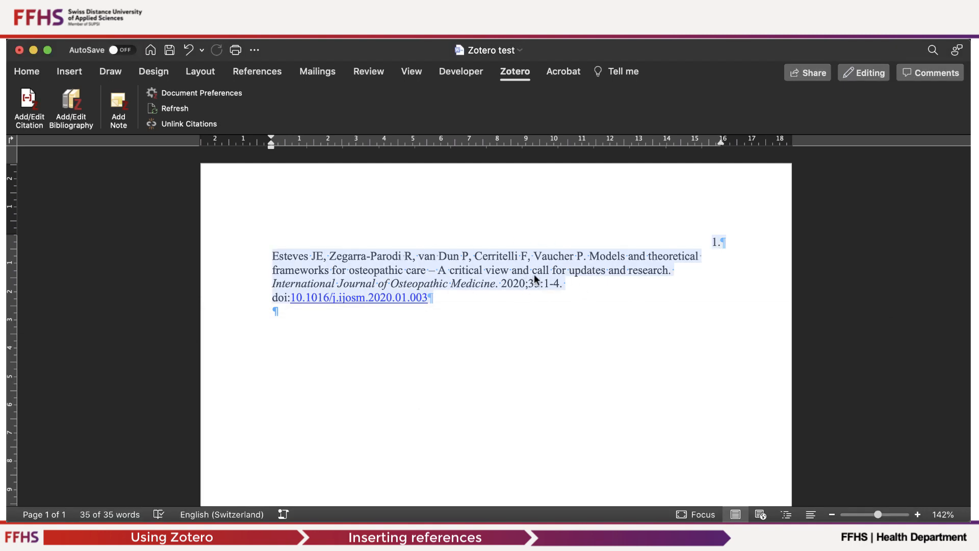
Add two empty paragraphs below the inserted reference.
{"action": "left_click", "coordinate": [275, 257]}
{"action": "left_click", "coordinate": [275, 312]}
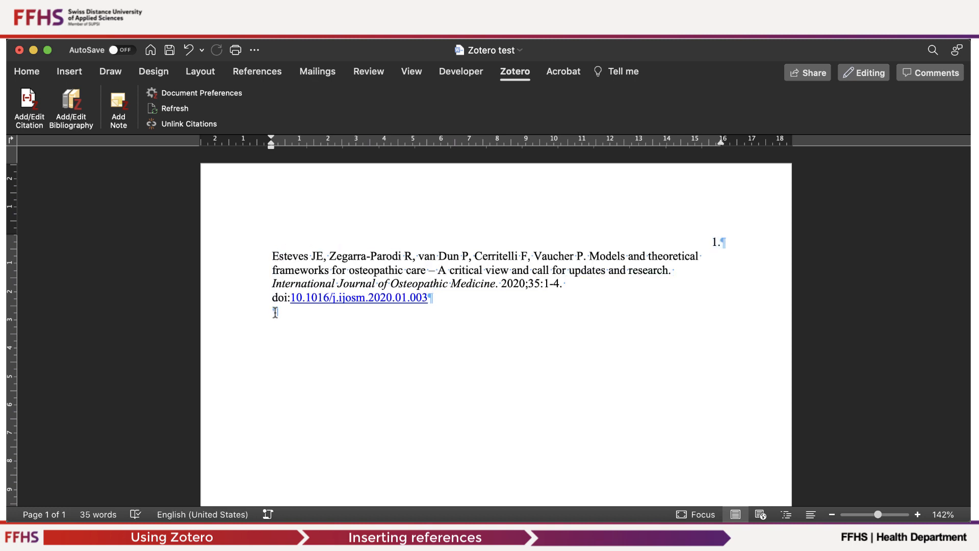
{"action": "key", "text": "Return"}
{"action": "key", "text": "Return"}
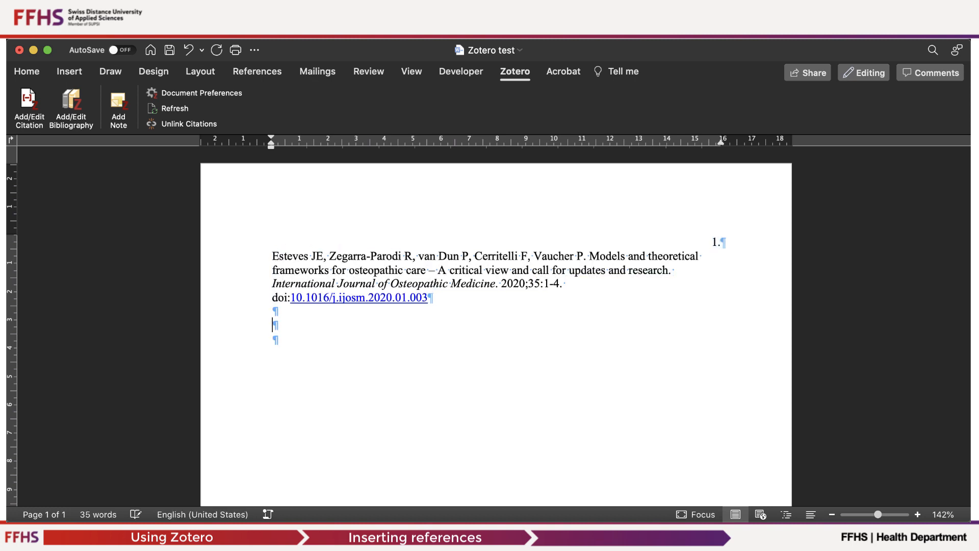